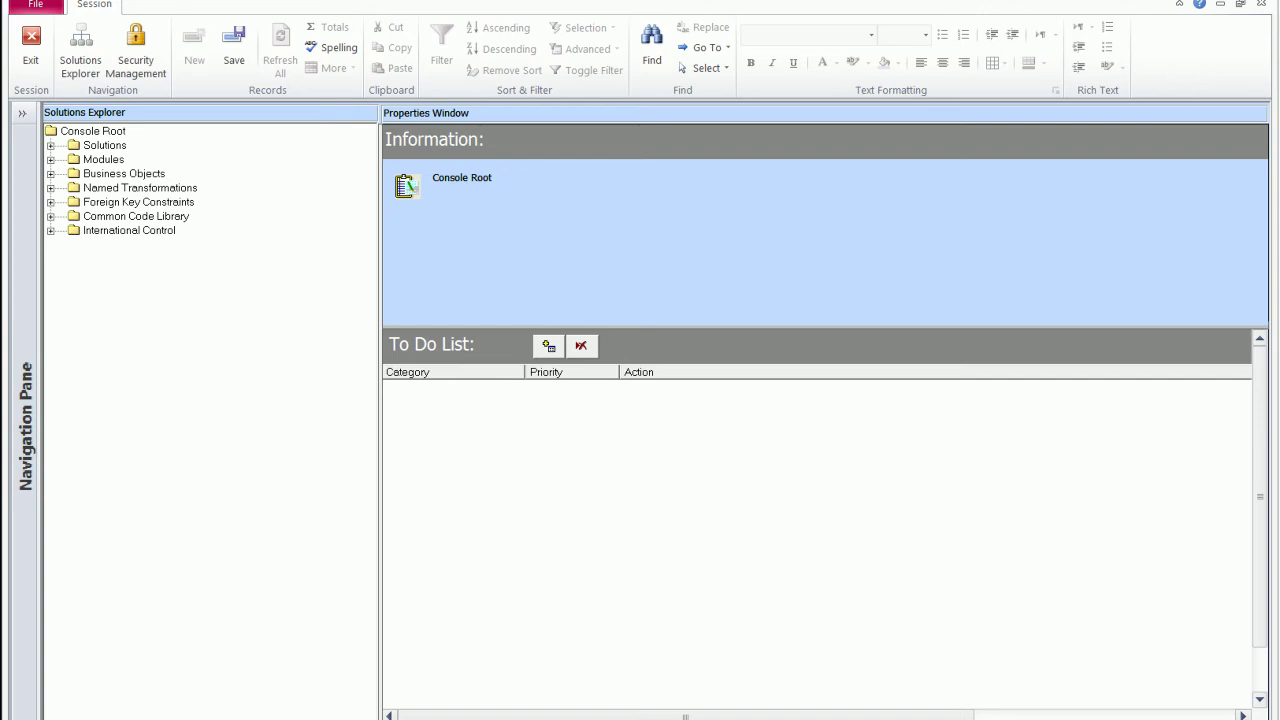
# - Expand the Customers object's Tabs and Fields under Accounts Receivable in Dimension II Framework Components, and enlarge the properties area
pyautogui.click(666, 2)
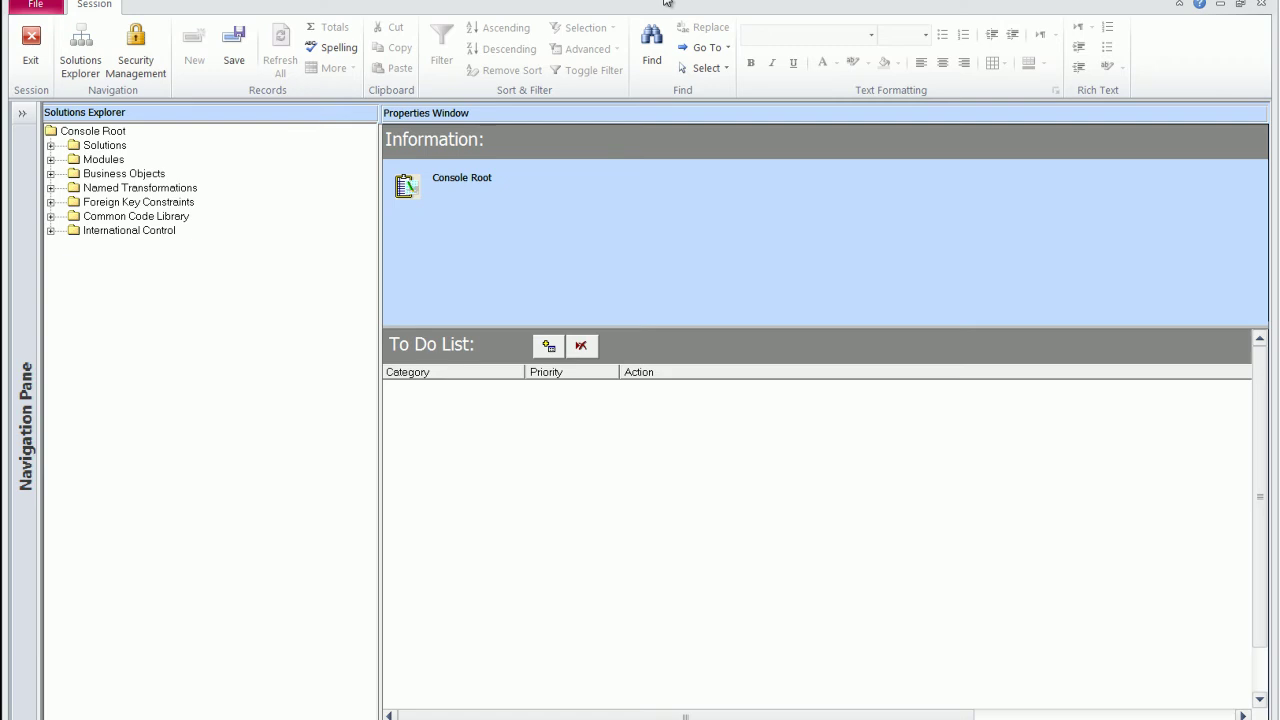
pyautogui.click(51, 174)
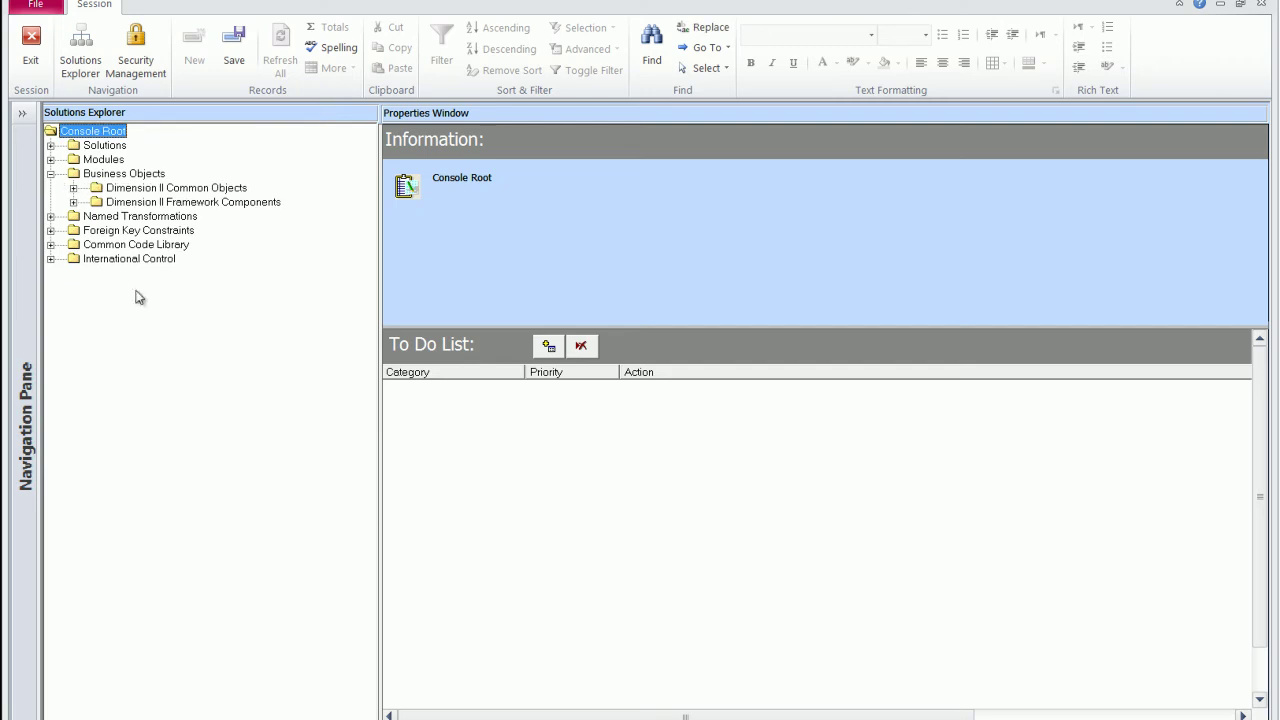
pyautogui.click(73, 202)
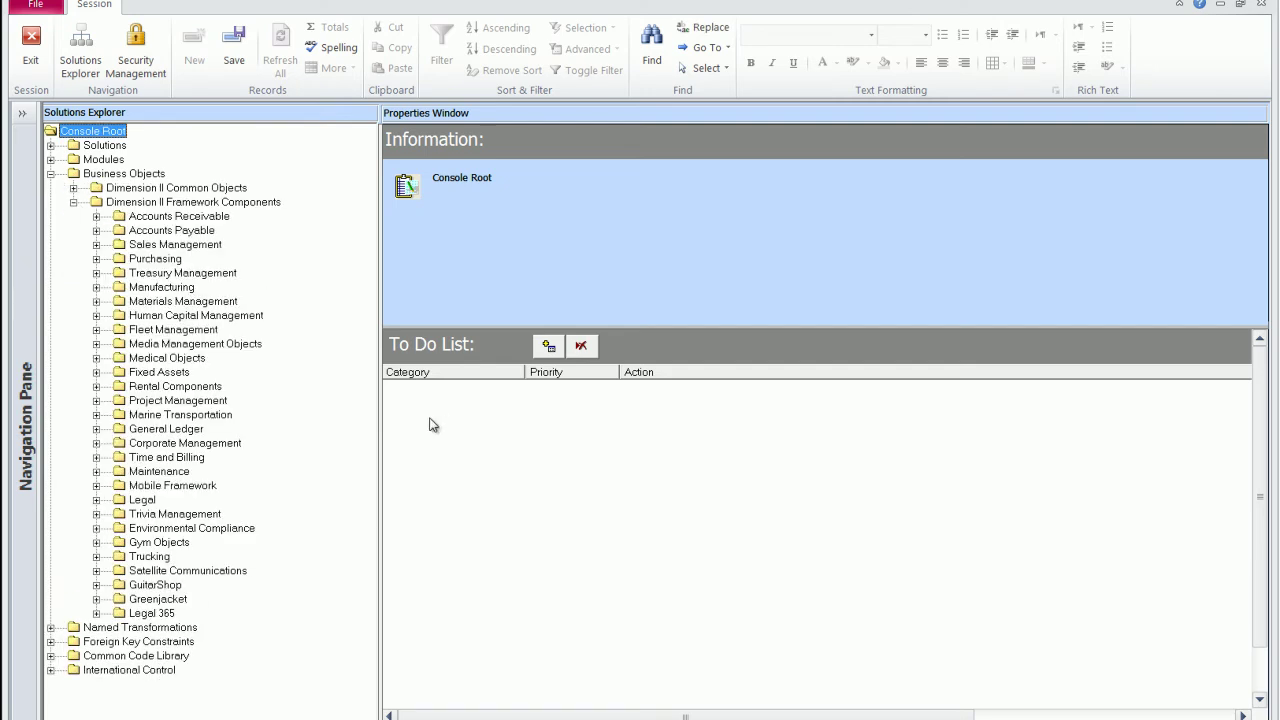
pyautogui.click(96, 216)
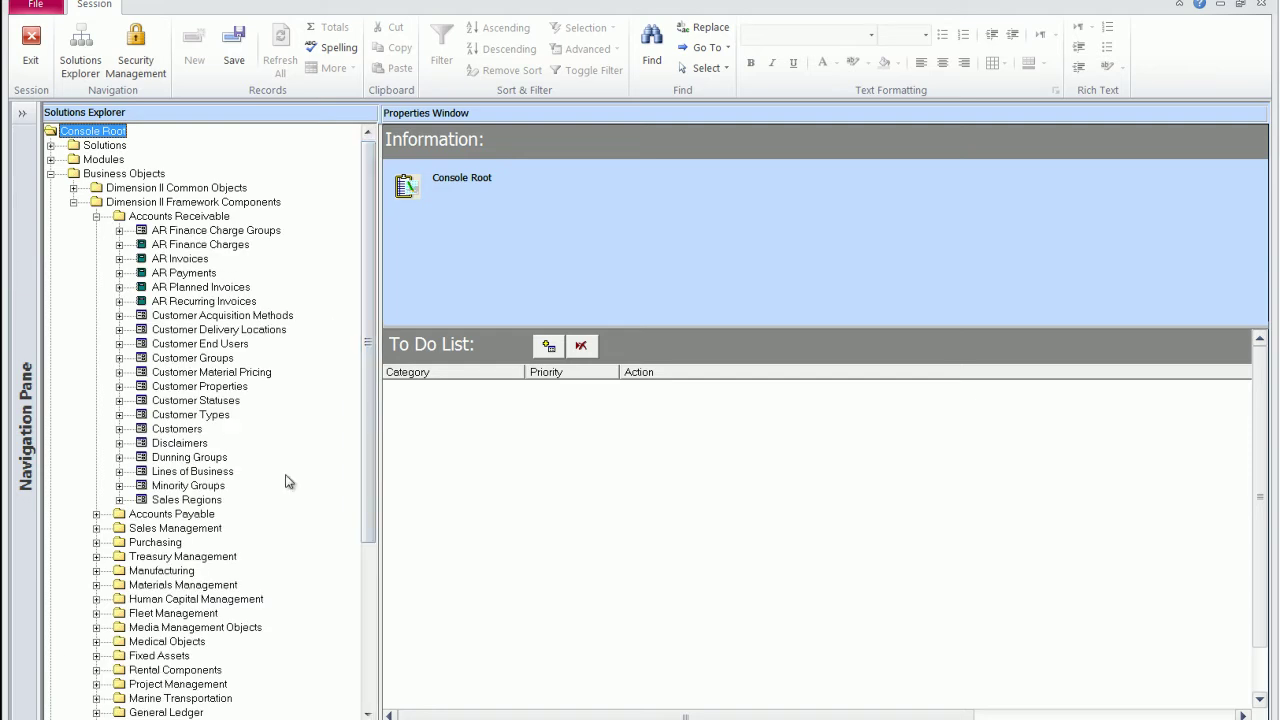
pyautogui.moveTo(651, 328); pyautogui.dragTo(650, 498)
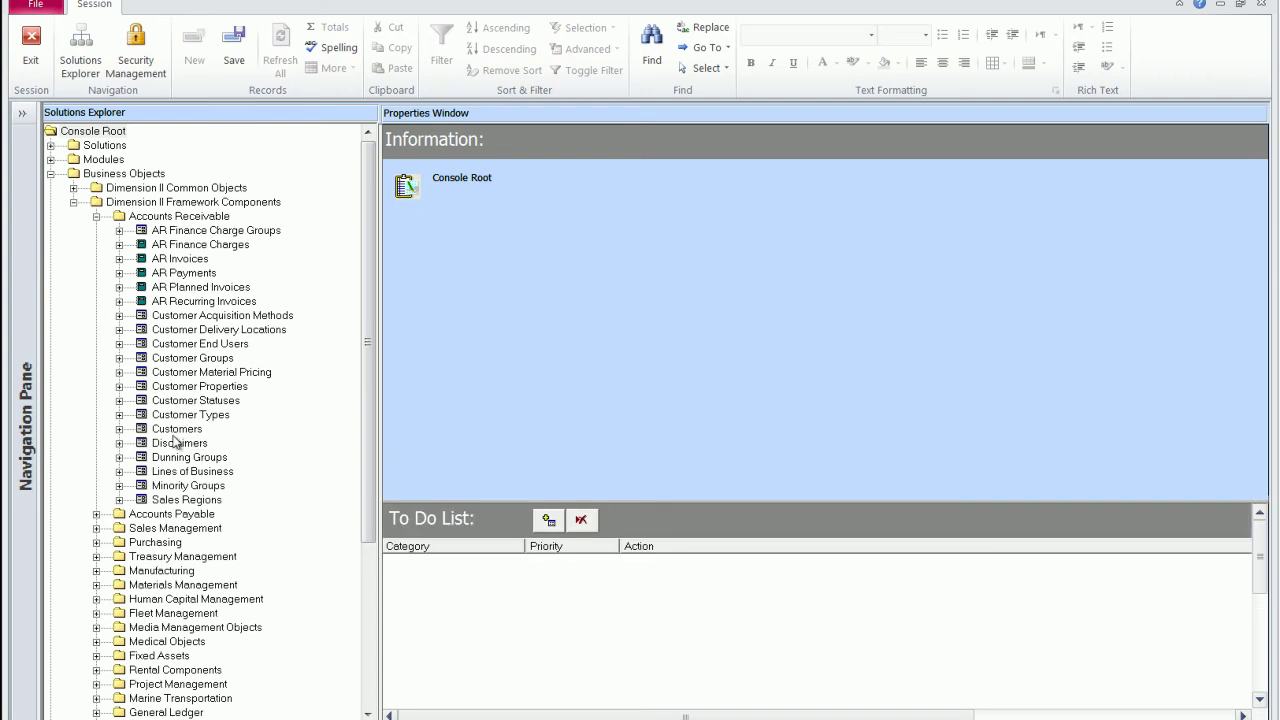
pyautogui.click(120, 429)
pyautogui.click(142, 443)
pyautogui.moveTo(365, 323); pyautogui.dragTo(365, 338)
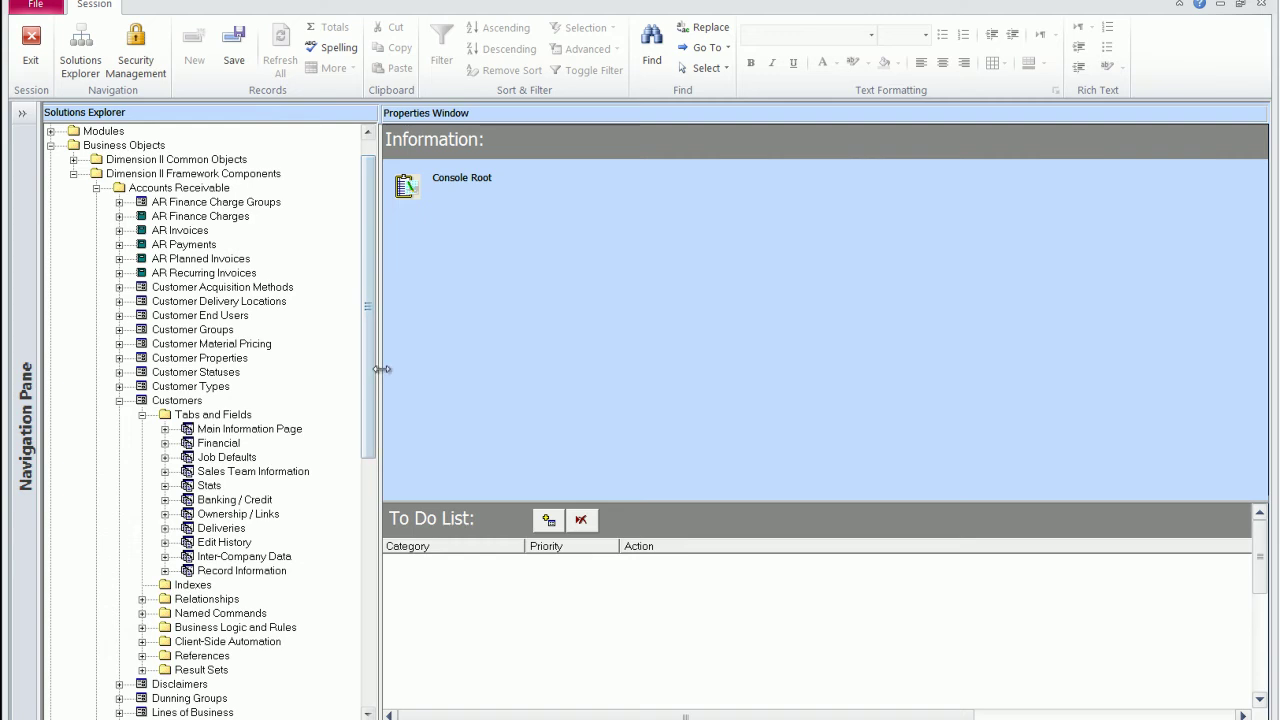
# - Switch to the Customers form and compare its Financial, Job Defaults and Main Information Page tabs
pyautogui.hotkey('alt', 'Tab')
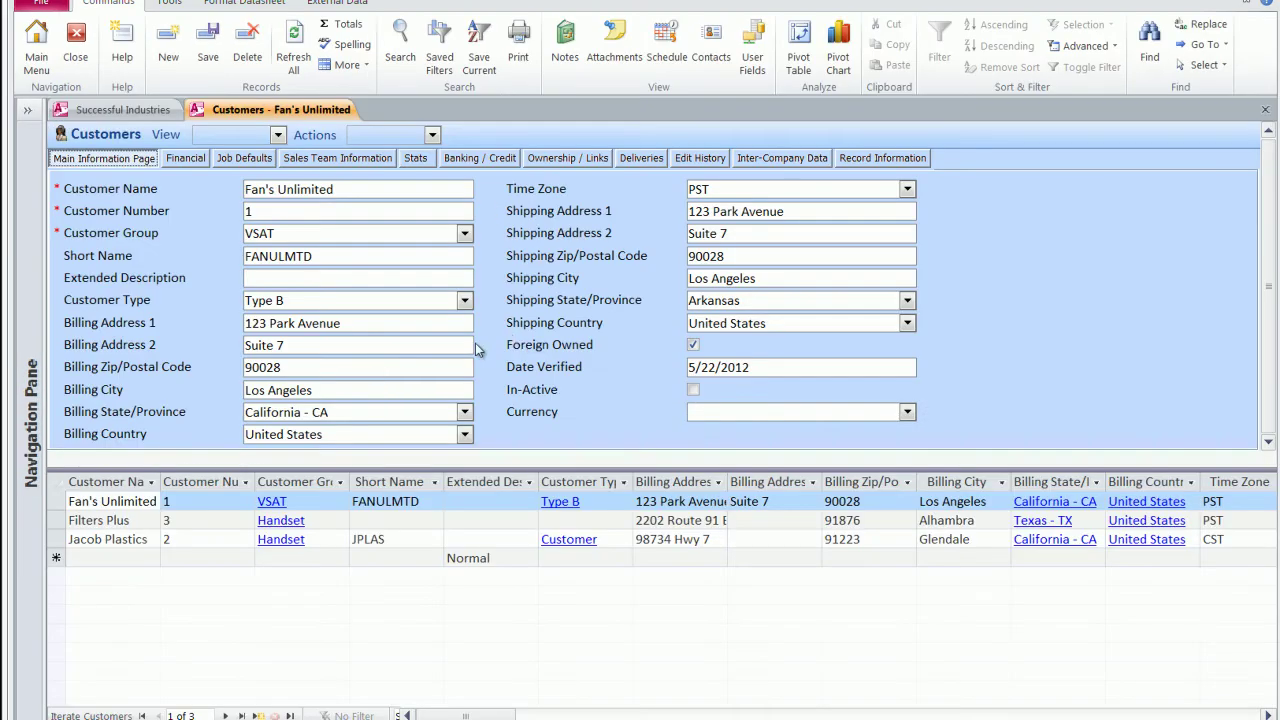
pyautogui.click(187, 162)
pyautogui.click(252, 166)
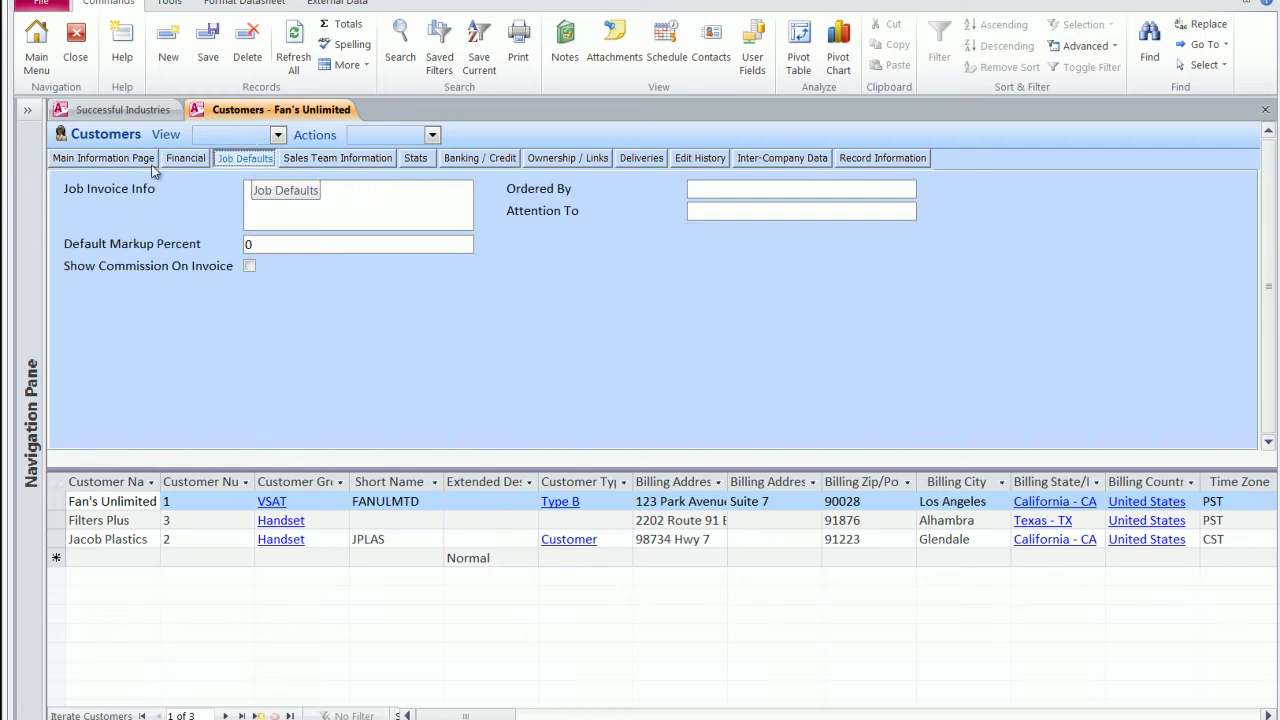
pyautogui.click(118, 162)
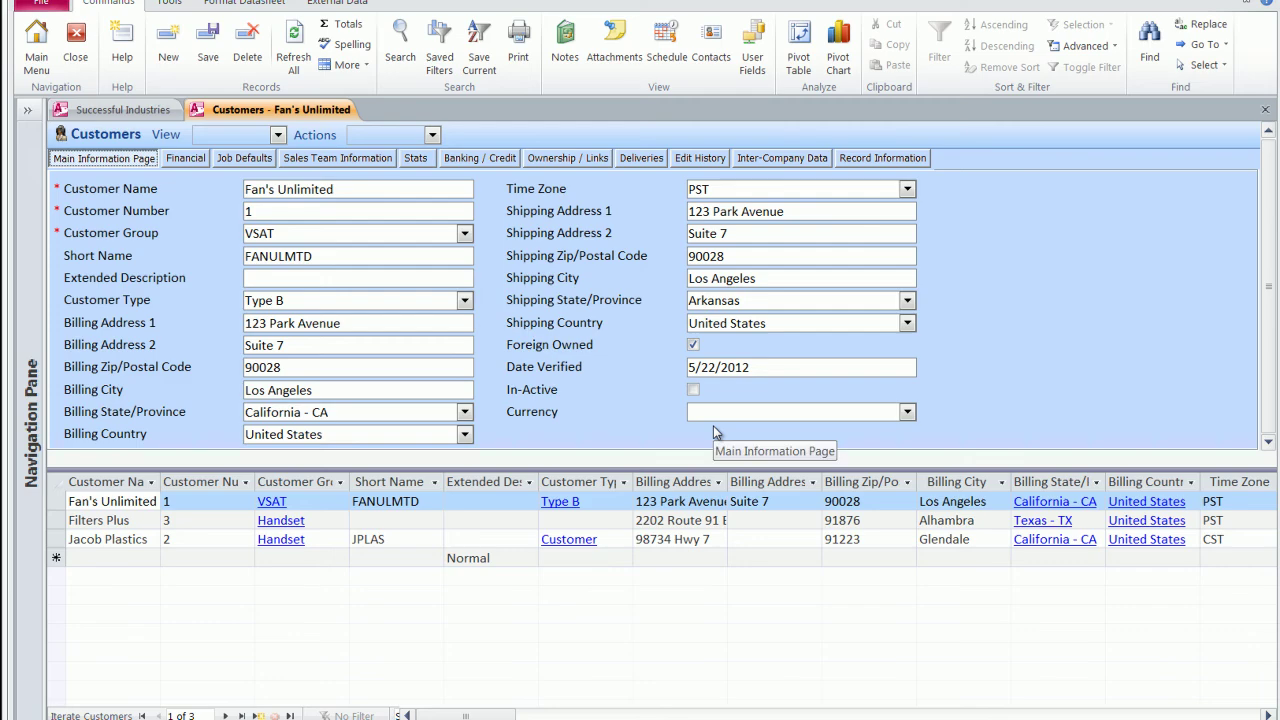
# - Switch back to the Solutions Explorer and add a new tab named My Data to the Customers object
pyautogui.hotkey('alt', 'Tab')
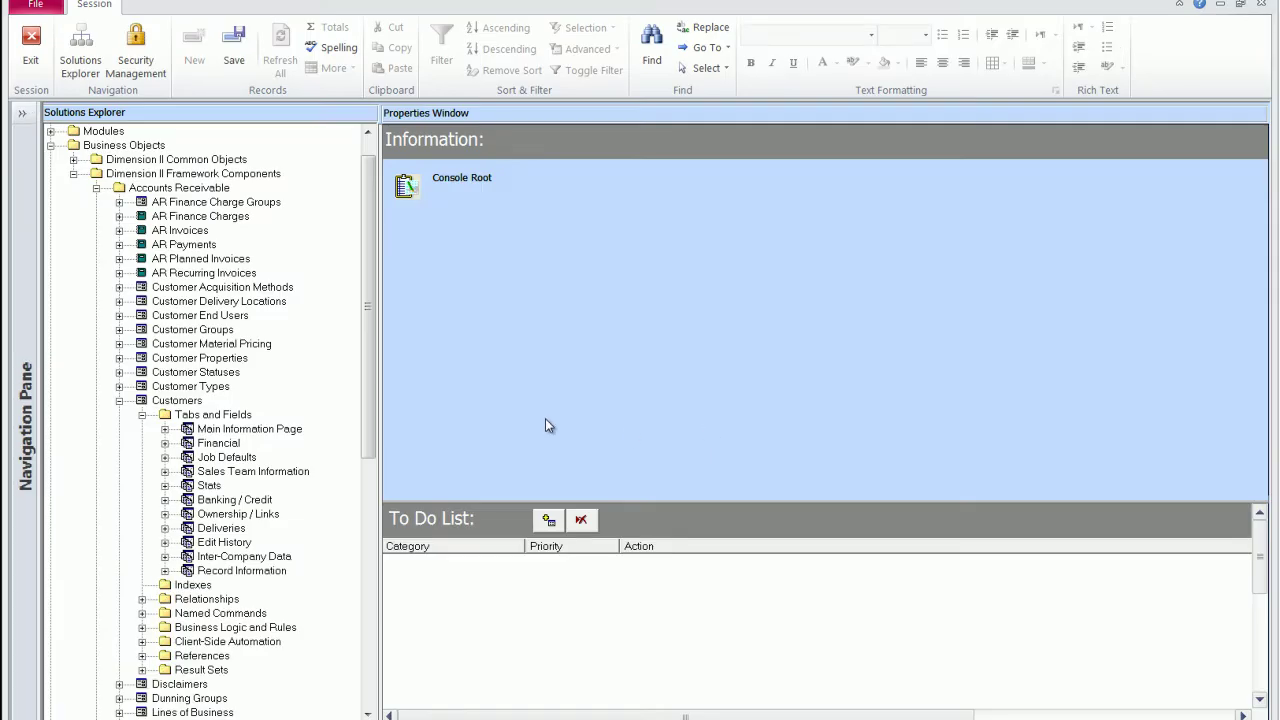
pyautogui.click(226, 418)
pyautogui.rightClick(226, 420)
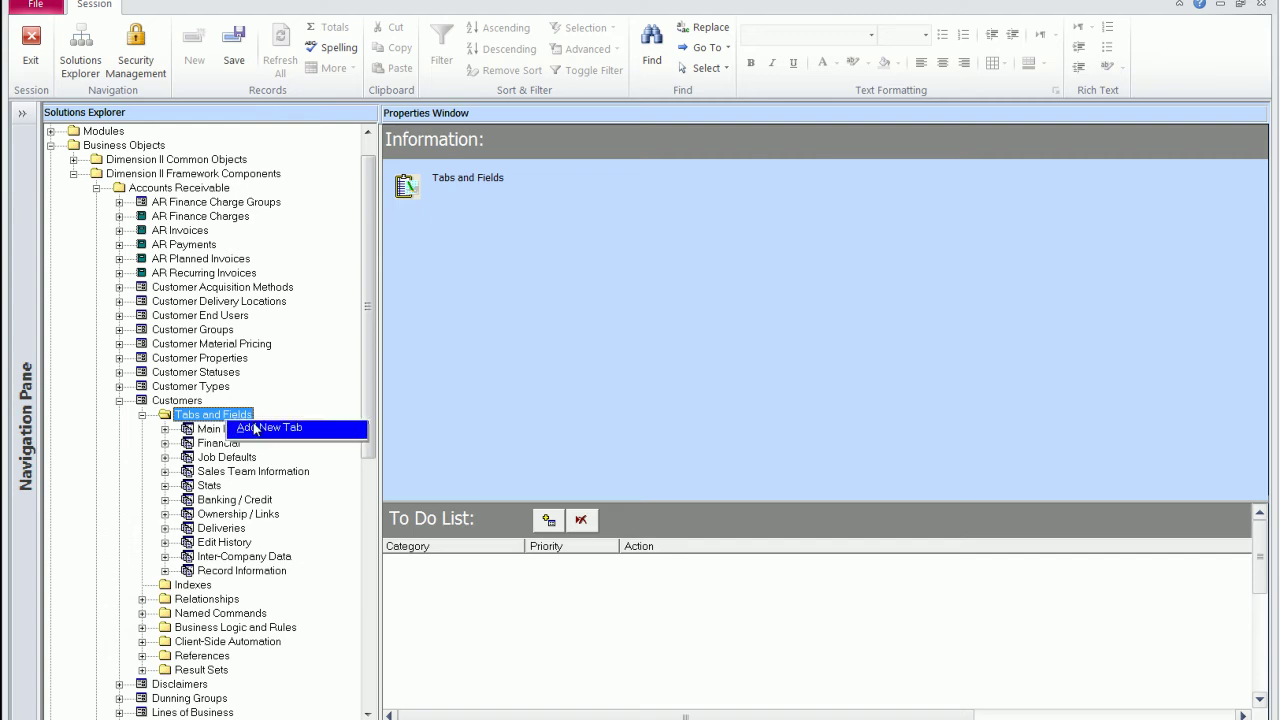
pyautogui.click(252, 427)
pyautogui.write('My Data')
pyautogui.click(780, 227)
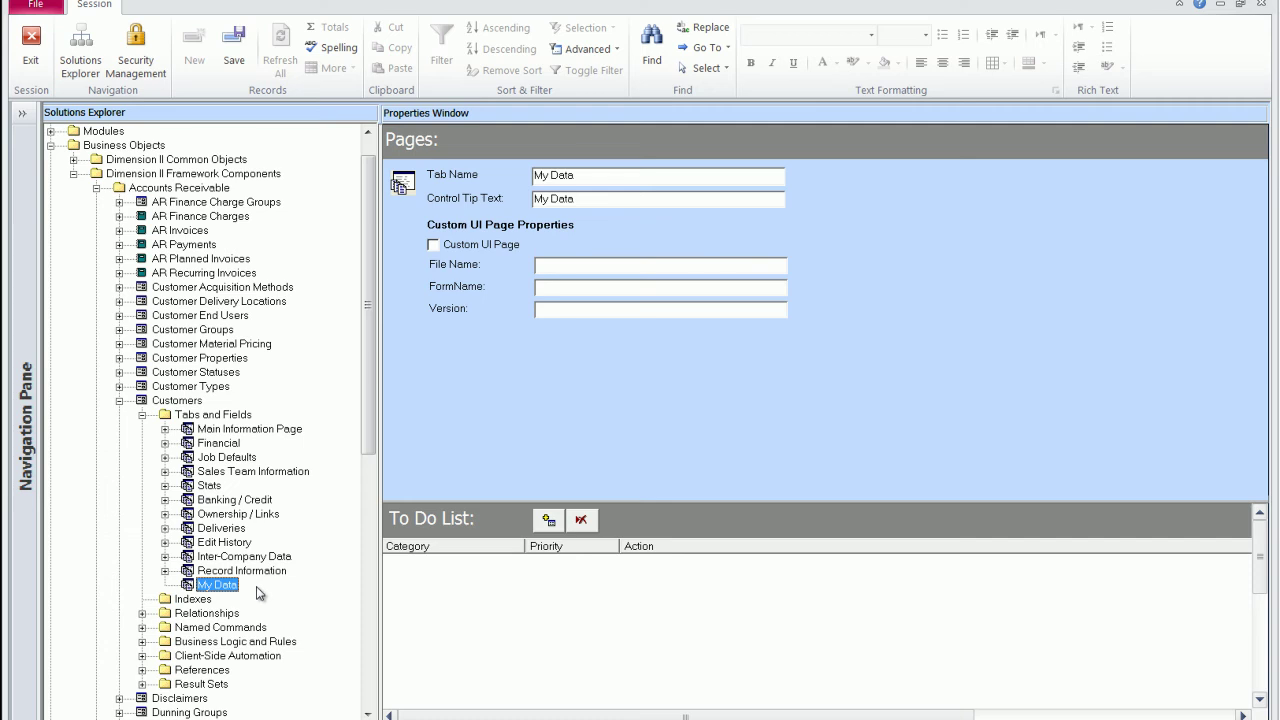
# - Create a data field named MyNewNumber with a field size of 50 on the My Data tab
pyautogui.rightClick(257, 586)
pyautogui.click(262, 592)
pyautogui.click(867, 166)
pyautogui.click(750, 179)
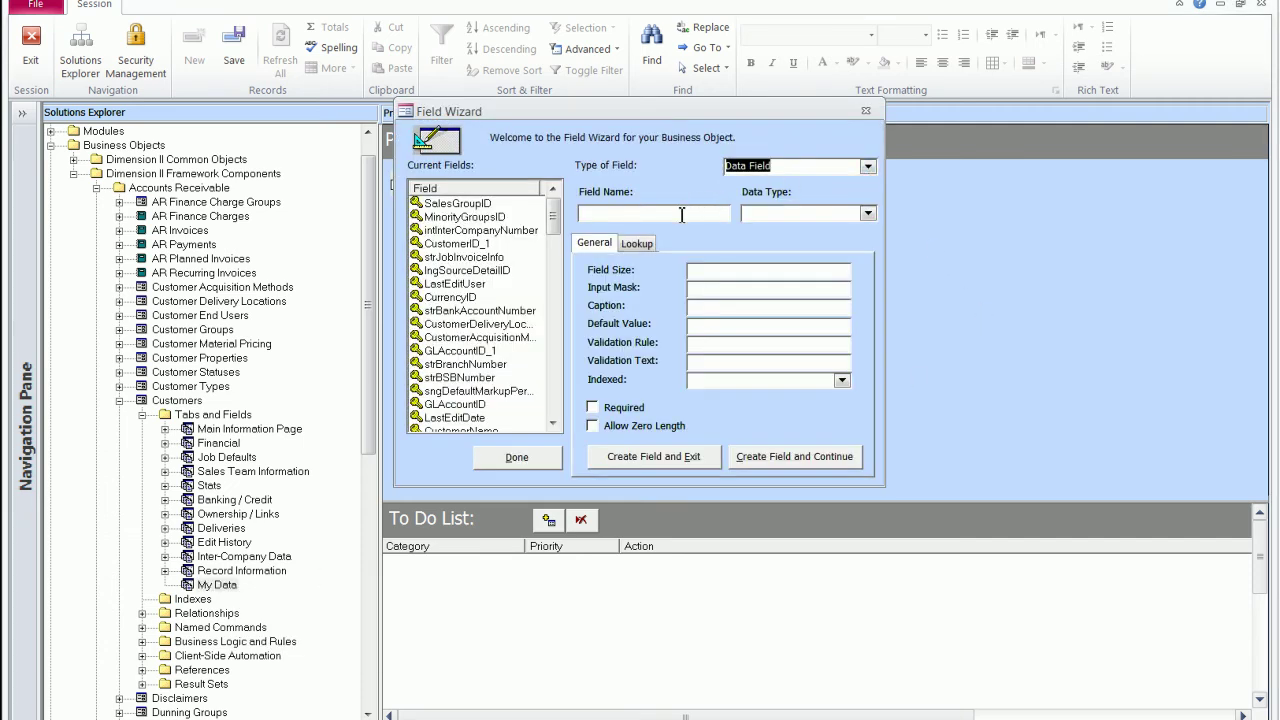
pyautogui.click(681, 215)
pyautogui.write('MyNewNumber')
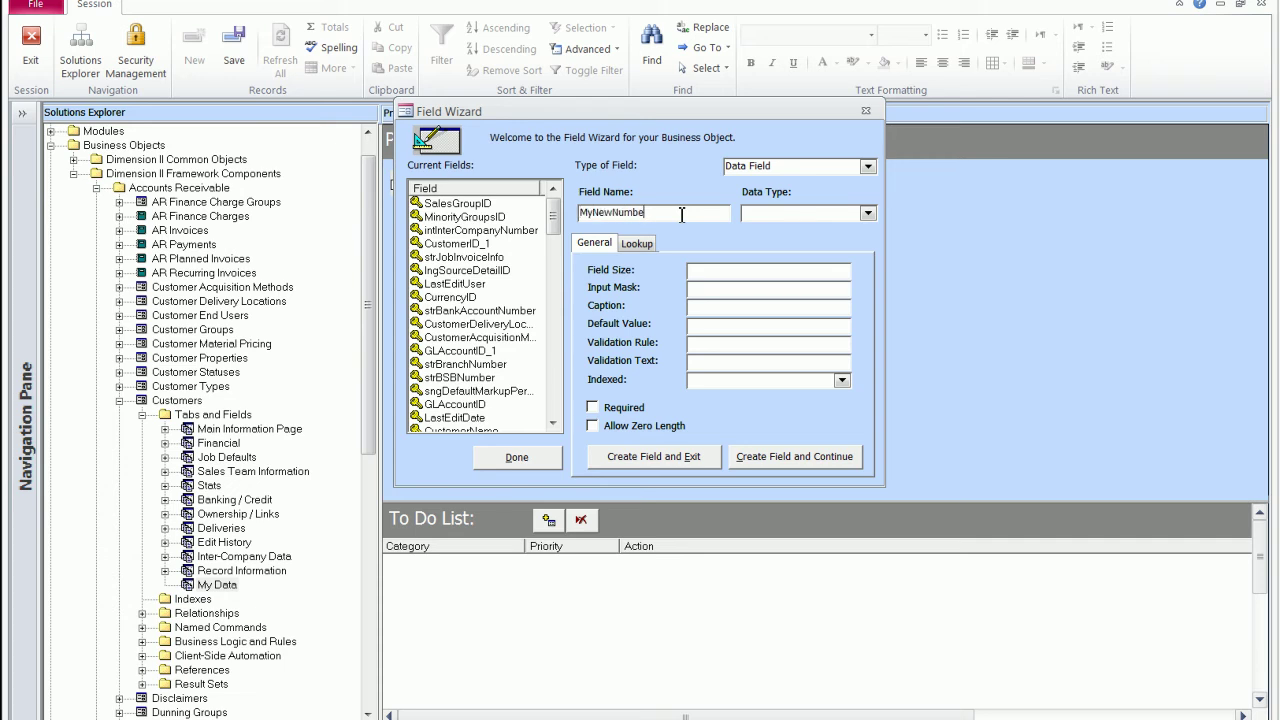
pyautogui.click(868, 213)
pyautogui.click(771, 231)
pyautogui.click(727, 272)
pyautogui.write('50')
pyautogui.click(693, 459)
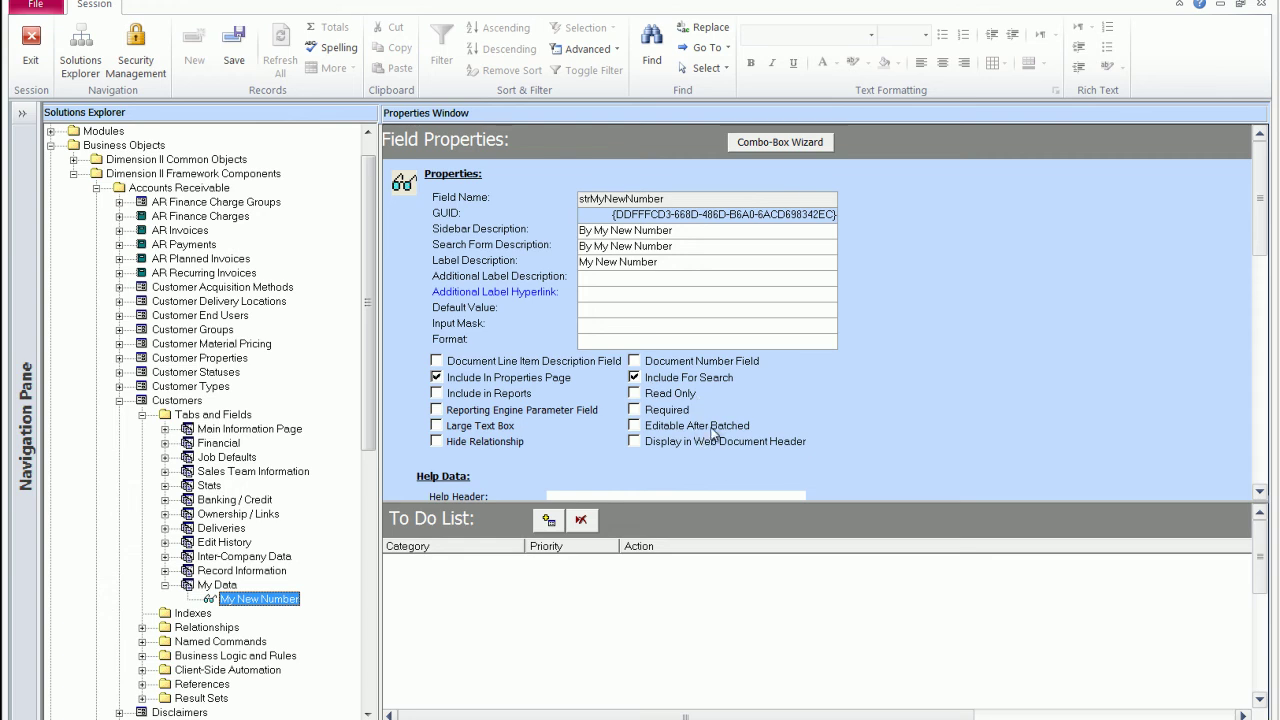
# - Mark the My New Number field as required and move the My Data tab directly after Main Information Page
pyautogui.click(668, 412)
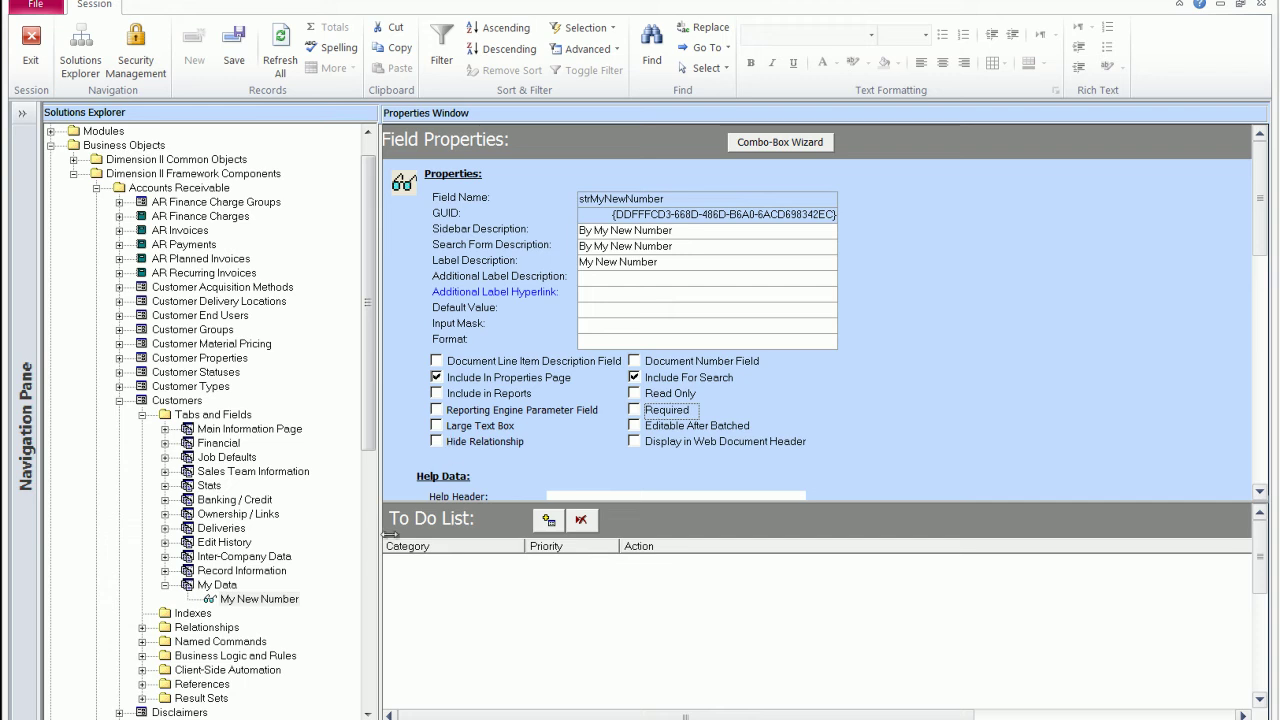
pyautogui.click(670, 414)
pyautogui.click(219, 585)
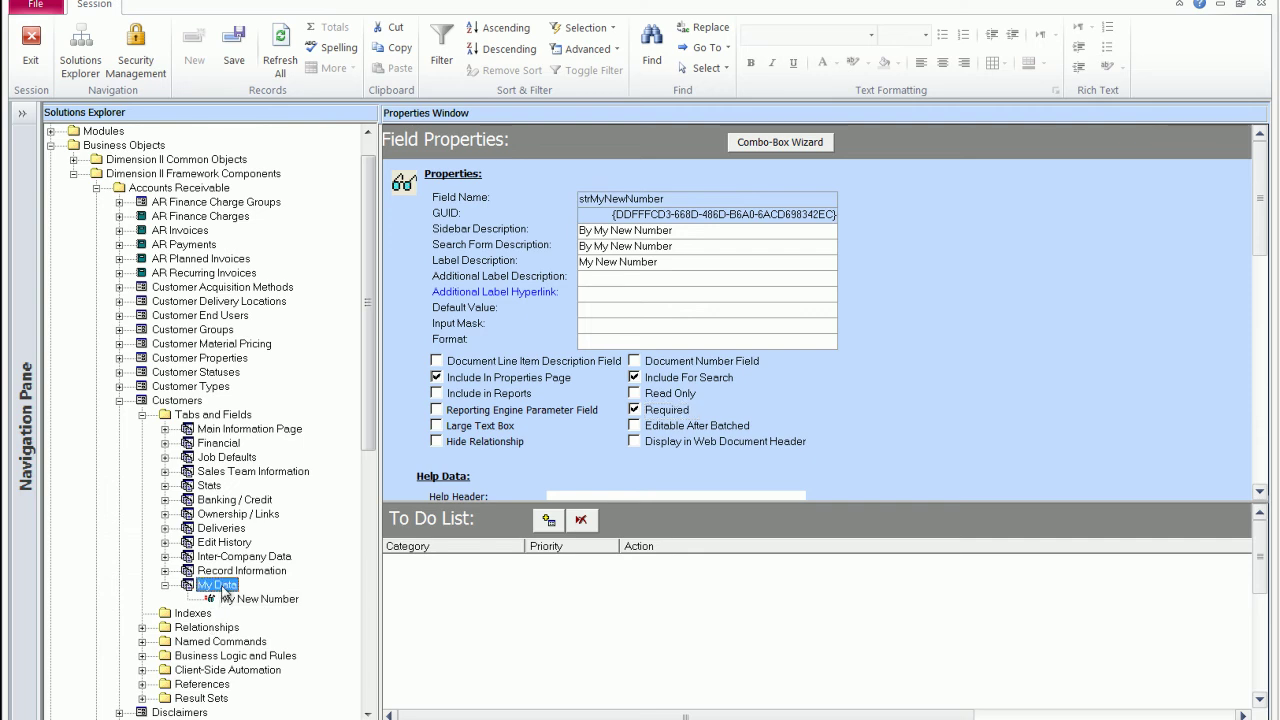
pyautogui.moveTo(224, 590); pyautogui.dragTo(230, 440)
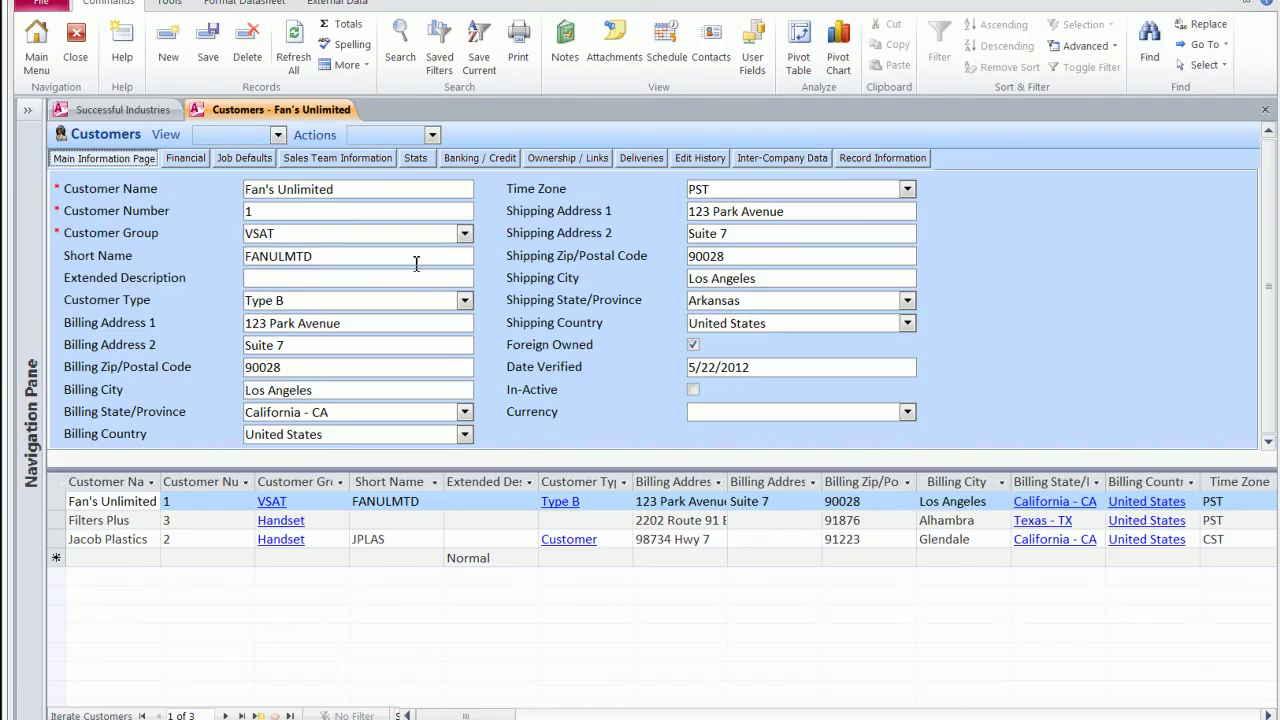
# - Switch to the Customers form, check where the new tab belongs between Main Information Page and Financial, and return to the Solutions Explorer
pyautogui.click(182, 159)
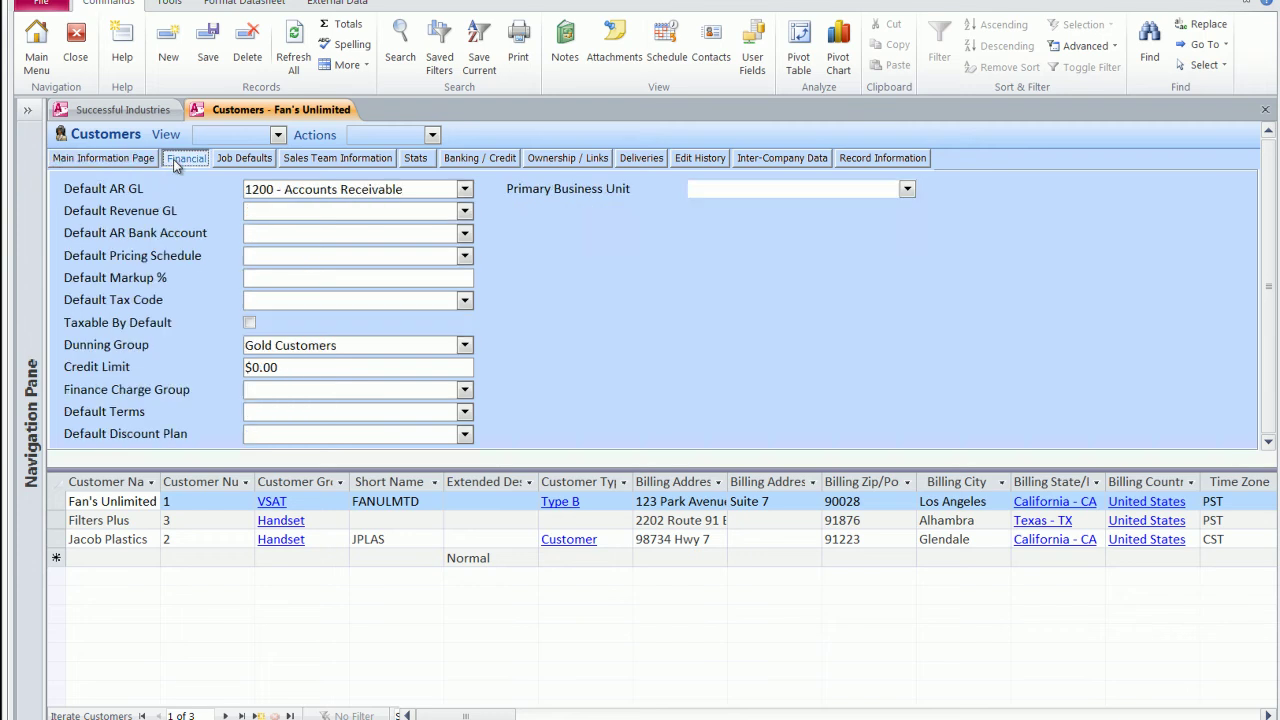
pyautogui.click(113, 157)
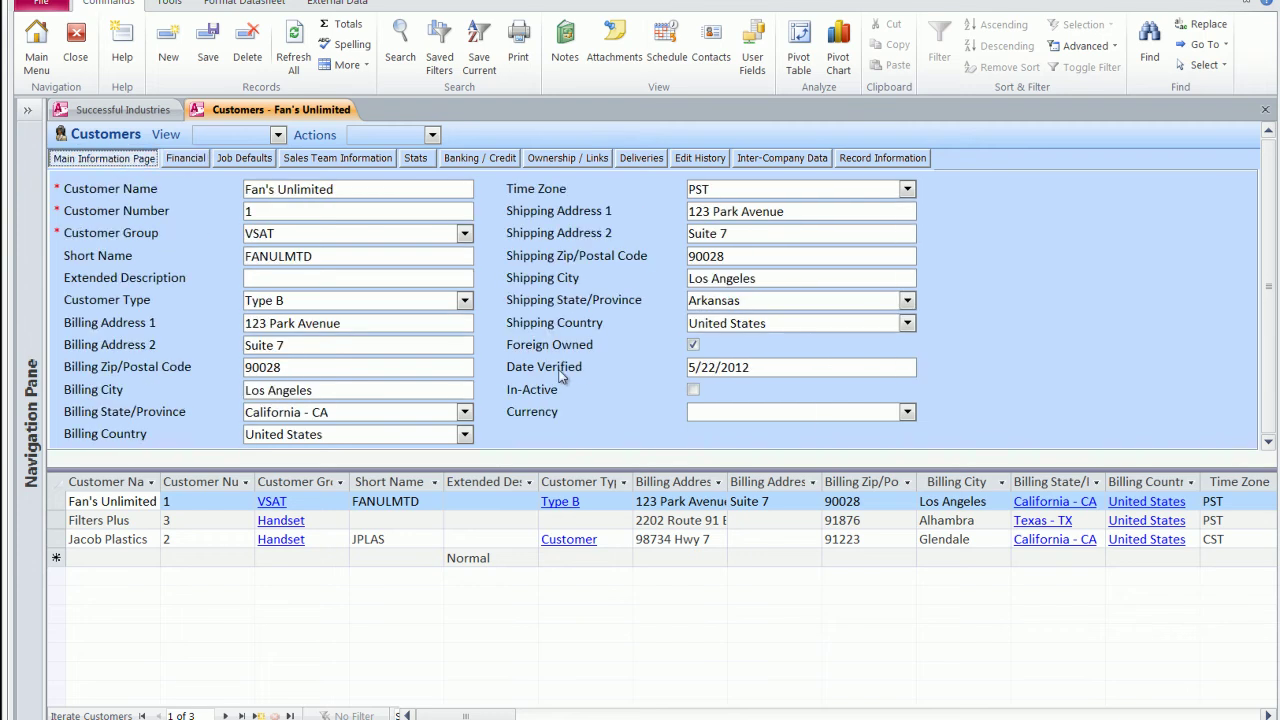
pyautogui.hotkey('alt', 'Tab')
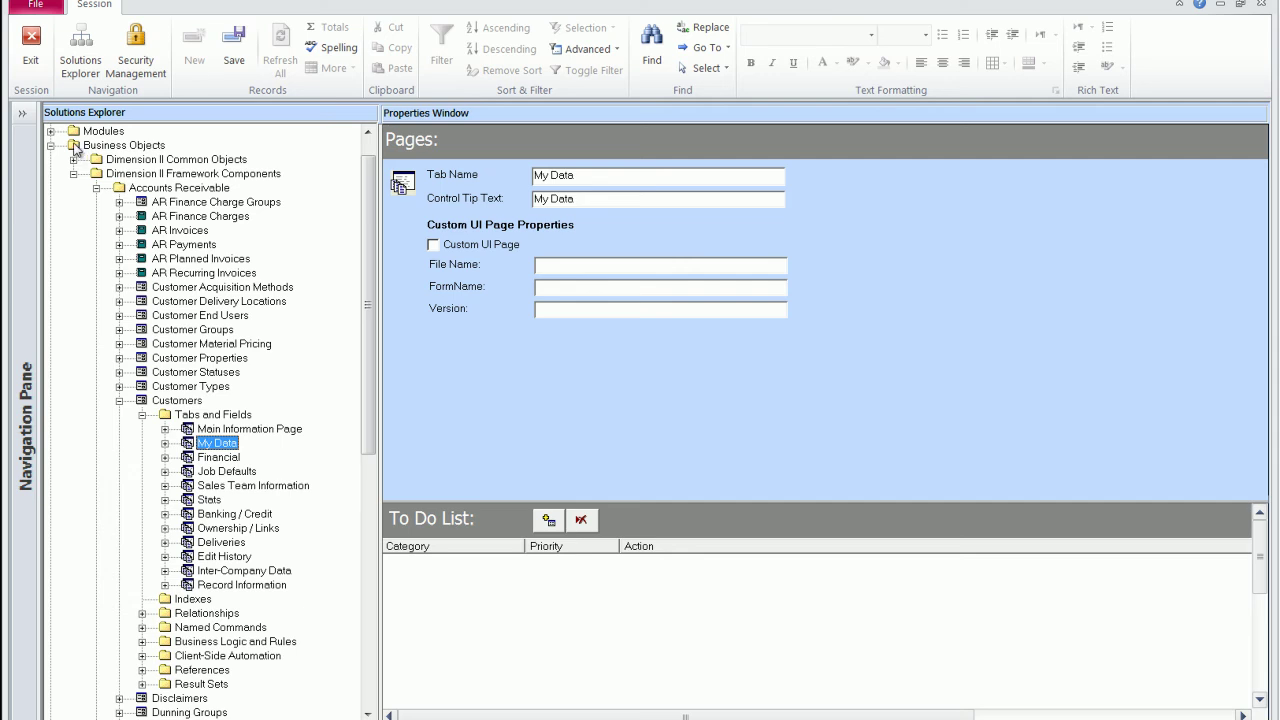
# - Look up the Publish Solution command for the UA Business Software 2009 Enterprise solution and collapse the solutions list
pyautogui.click(372, 151)
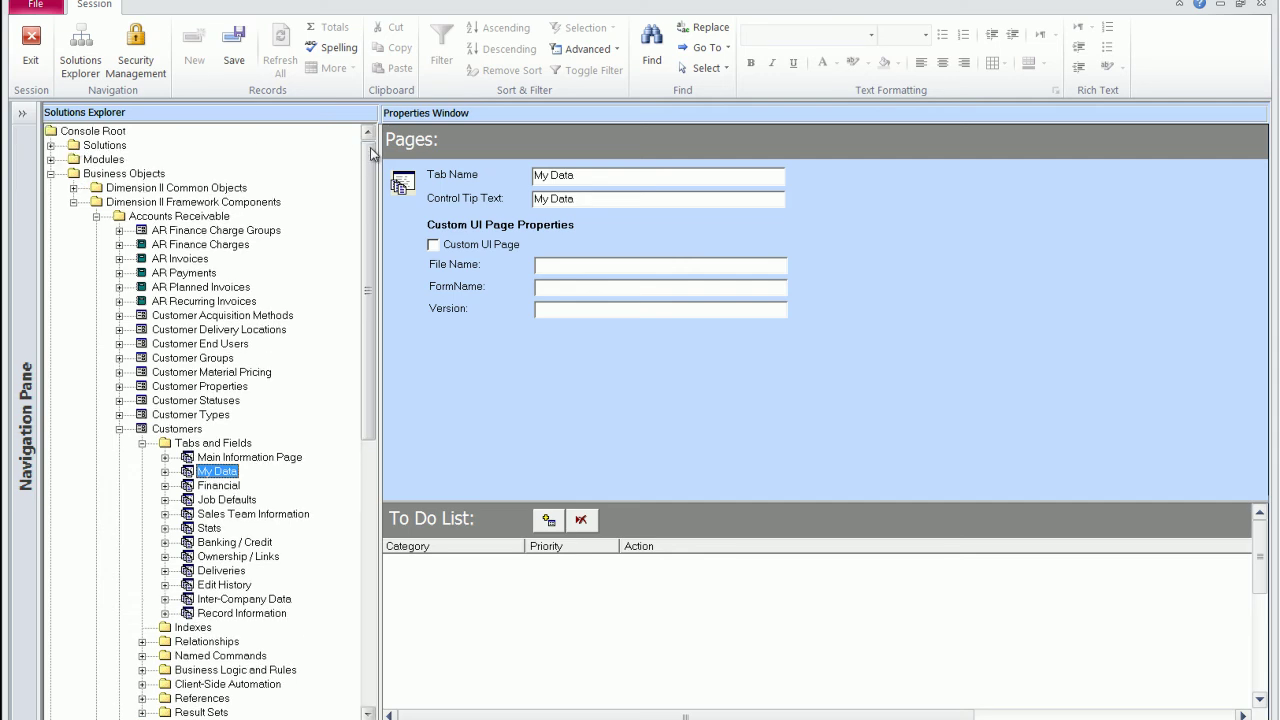
pyautogui.click(51, 146)
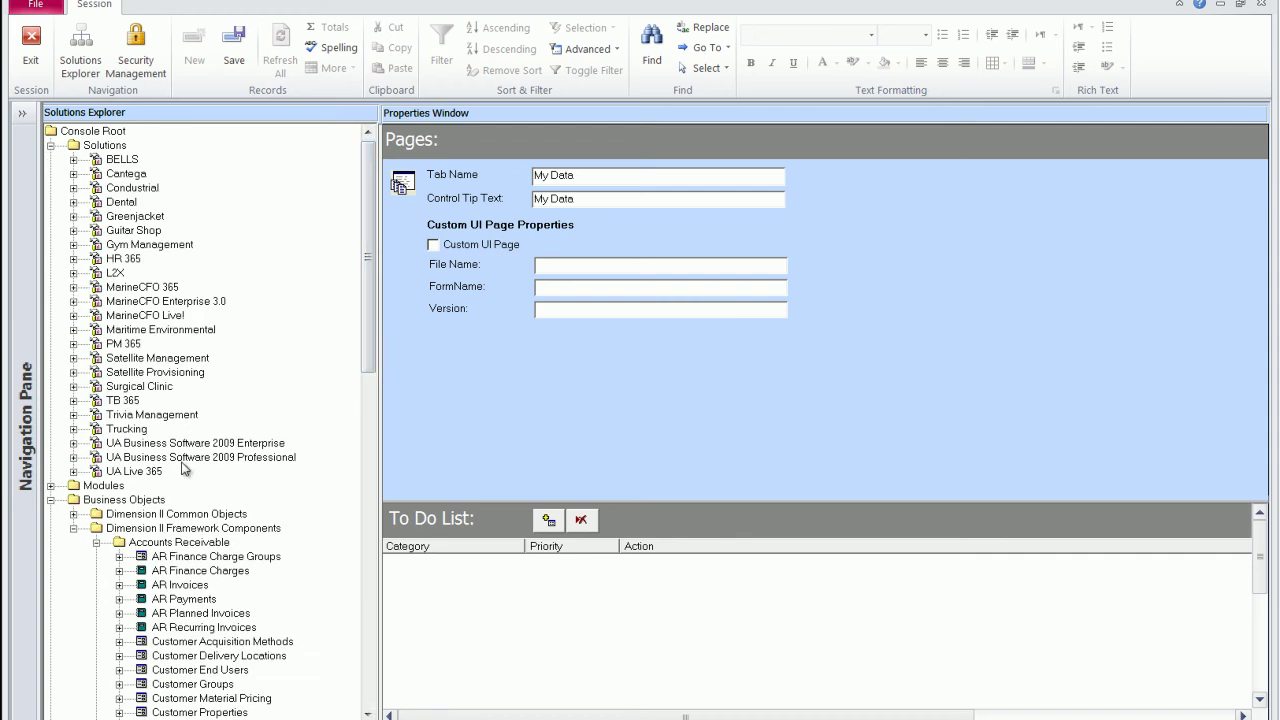
pyautogui.click(216, 445)
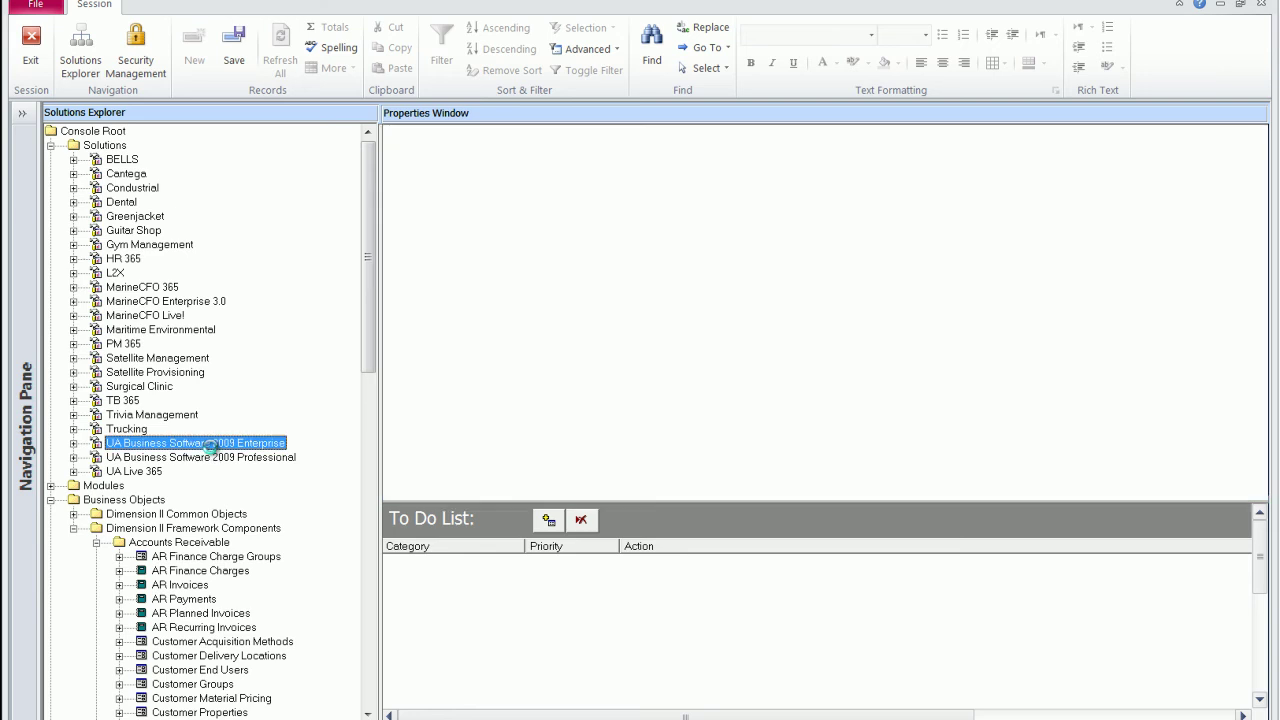
pyautogui.rightClick(219, 450)
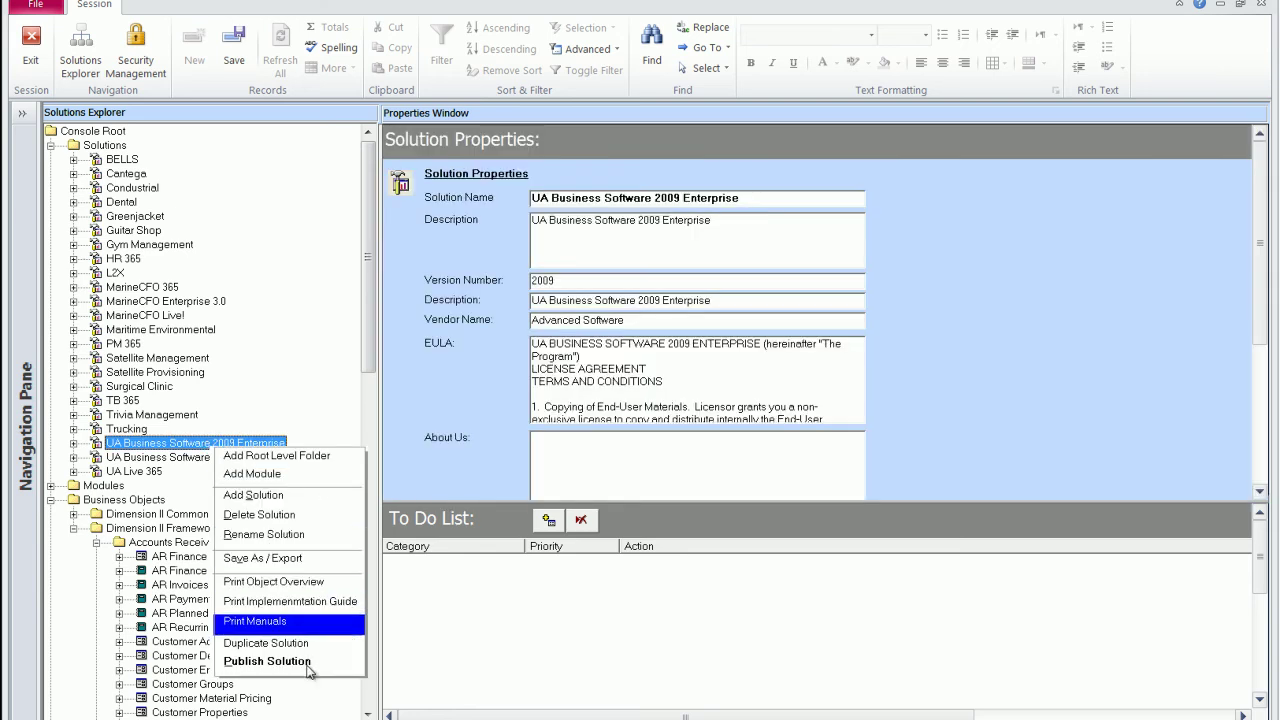
pyautogui.click(50, 145)
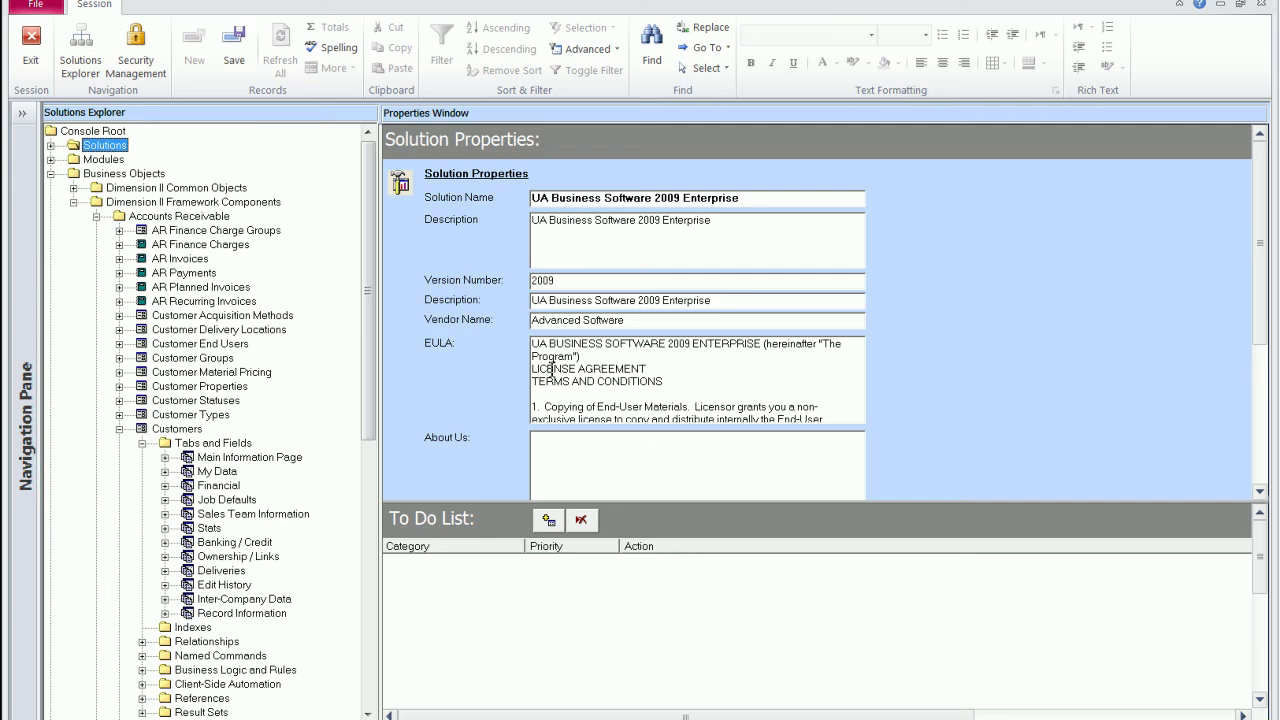
# - Create a new business object named Flooring Quote in the Accounts Receivable folder without selecting any common fields
pyautogui.click(142, 443)
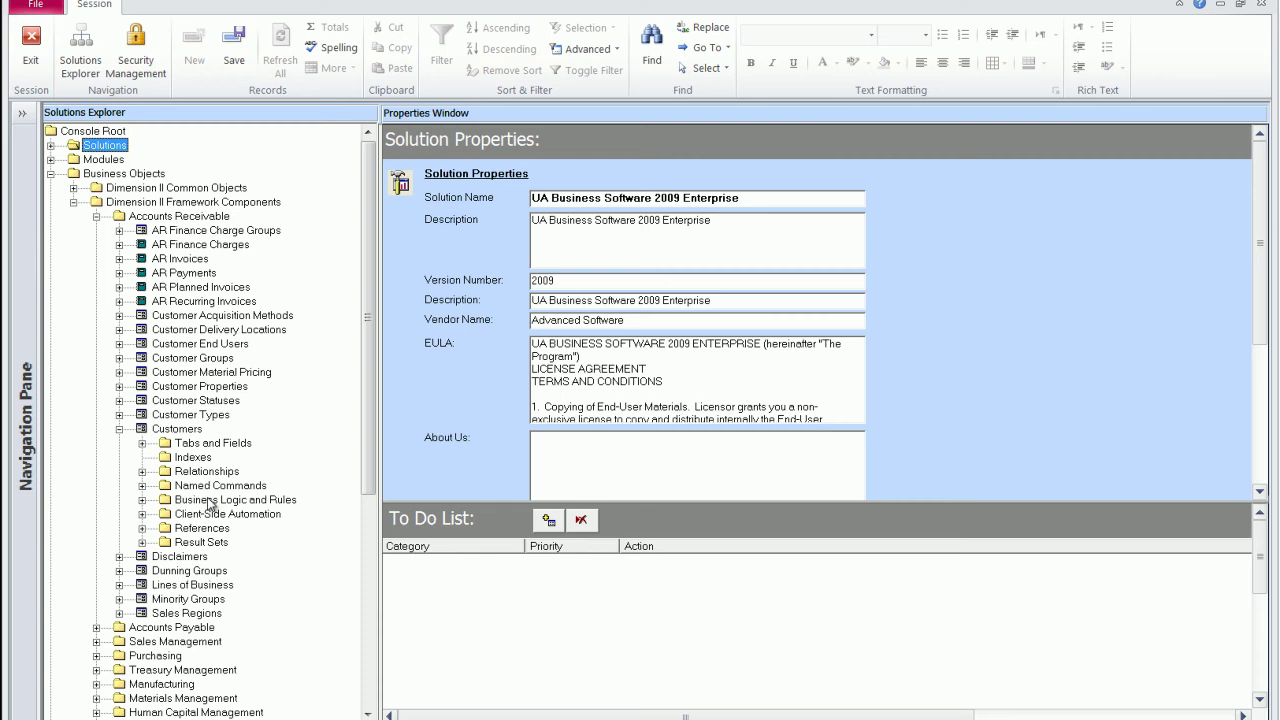
pyautogui.click(119, 429)
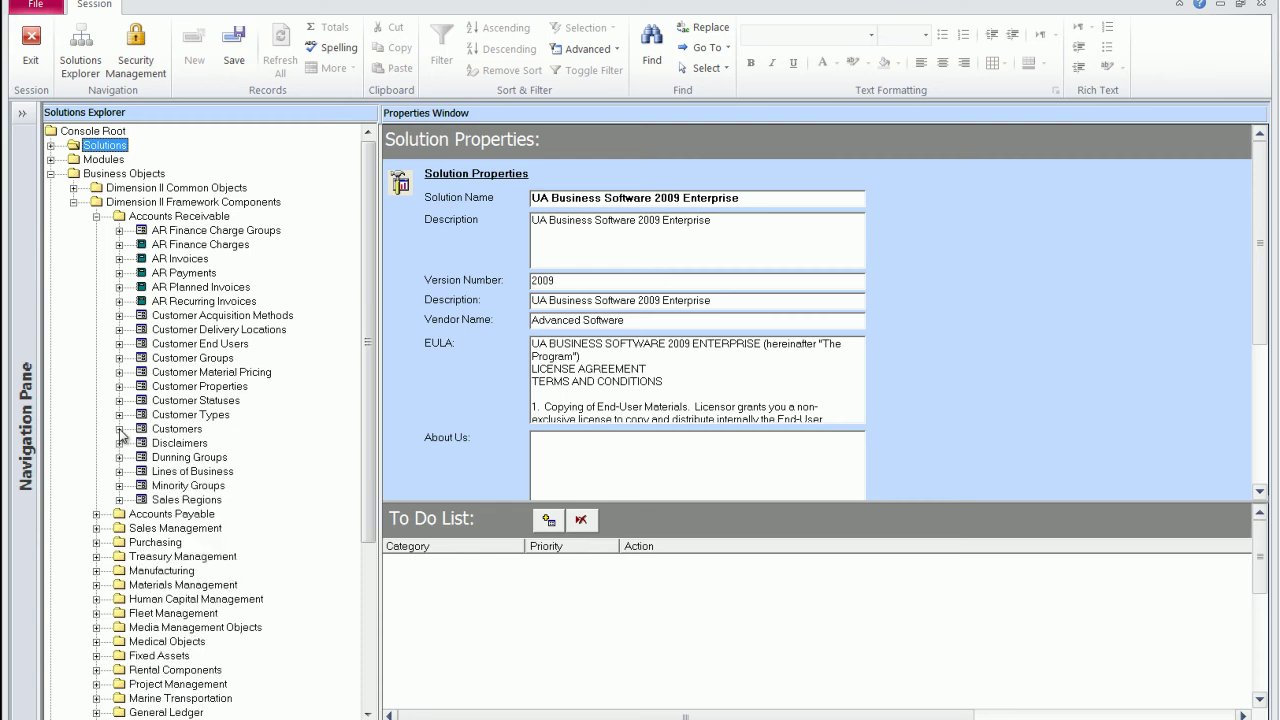
pyautogui.click(199, 218)
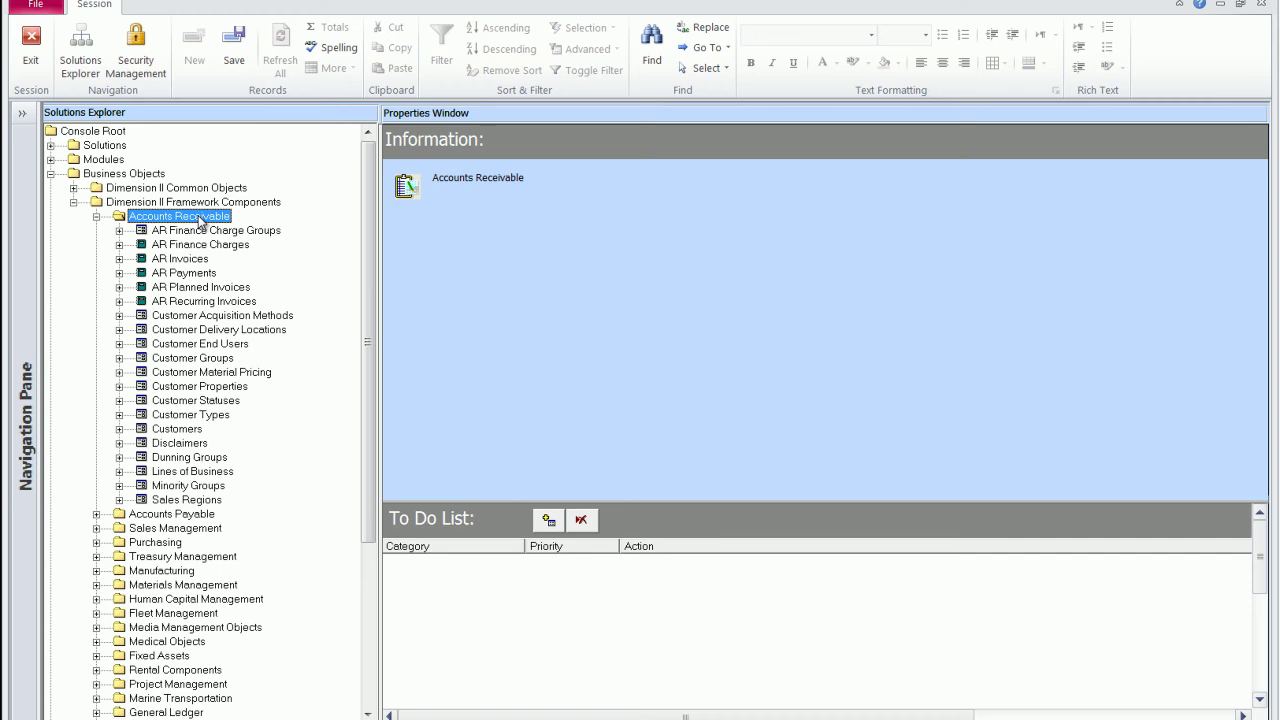
pyautogui.rightClick(203, 222)
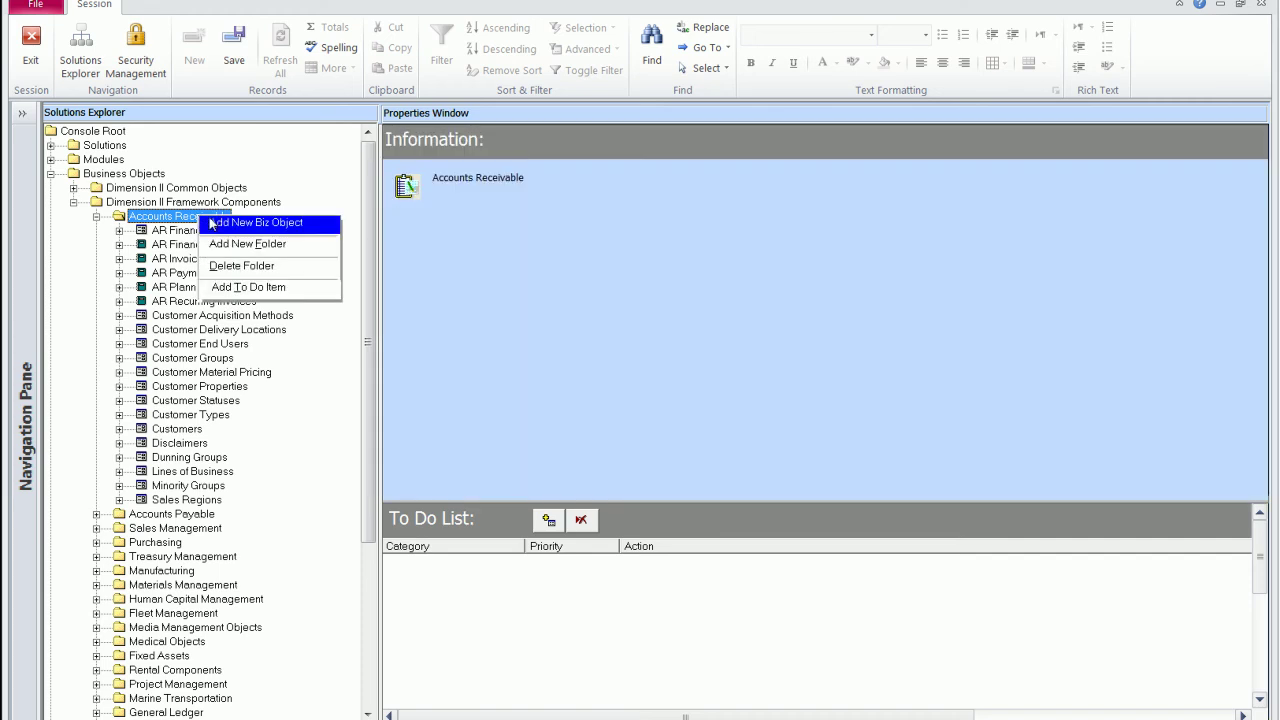
pyautogui.click(212, 223)
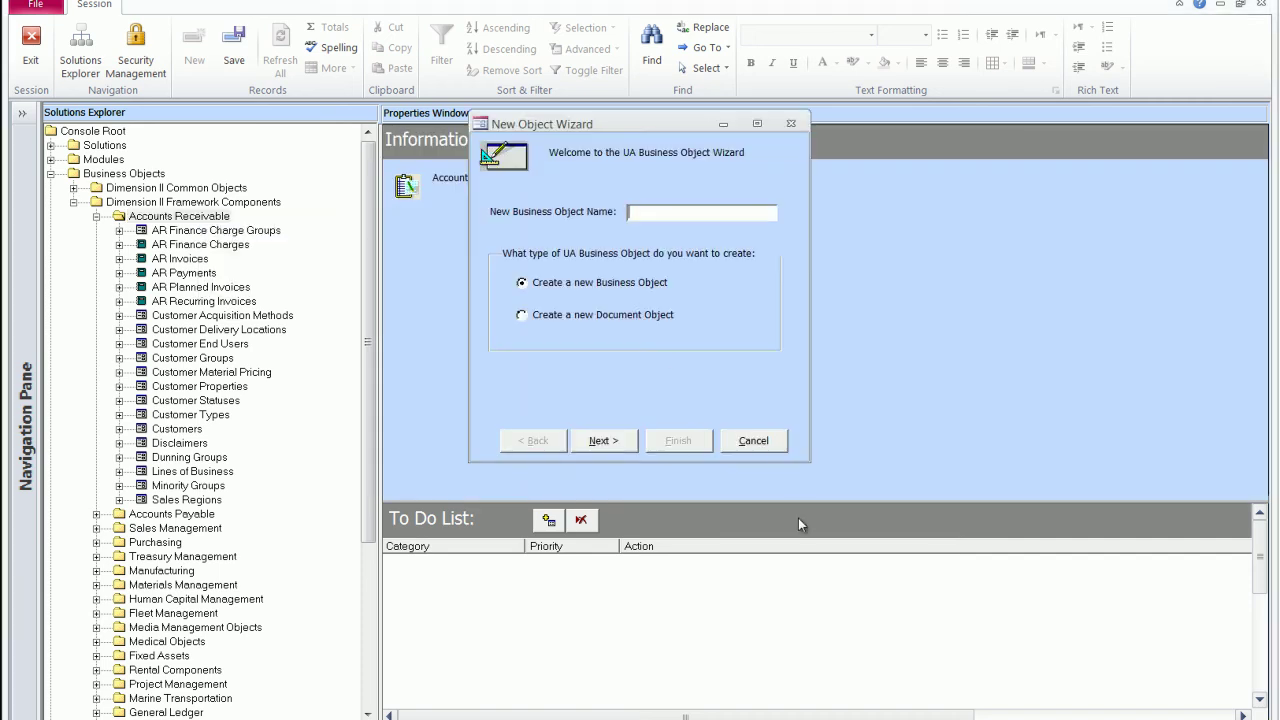
pyautogui.write('Flooring Quote')
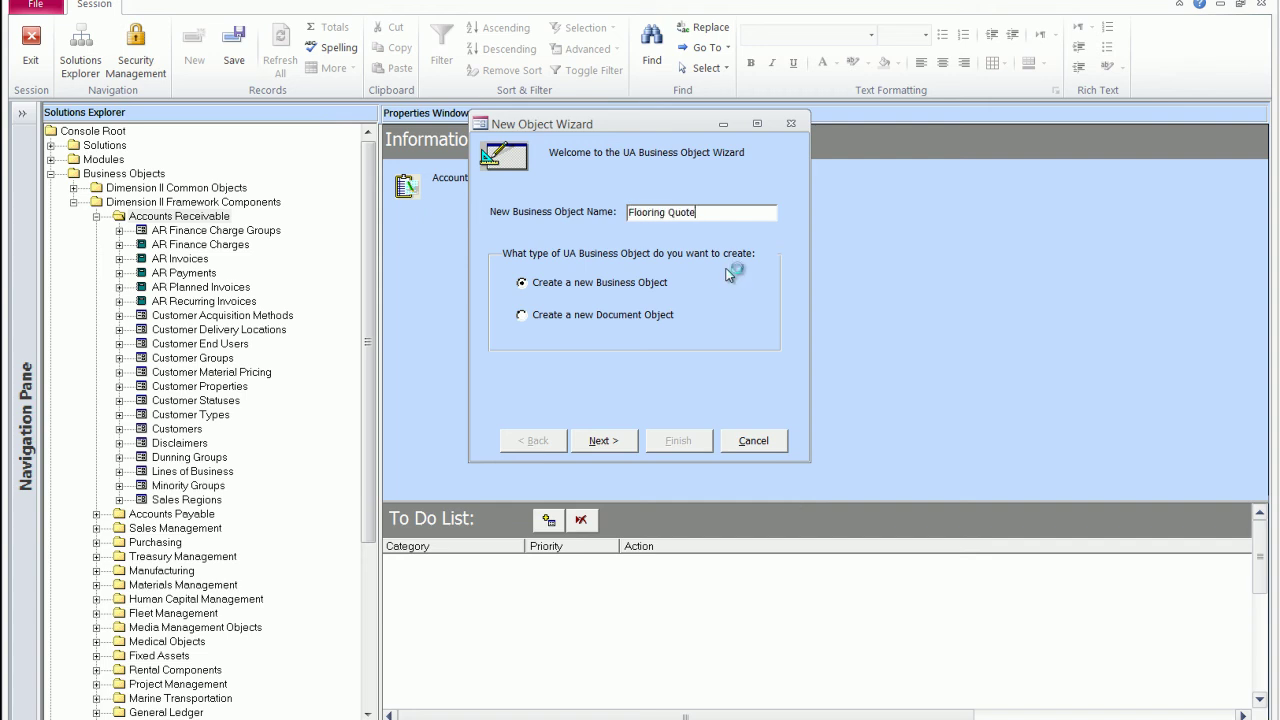
pyautogui.click(633, 443)
pyautogui.click(633, 443)
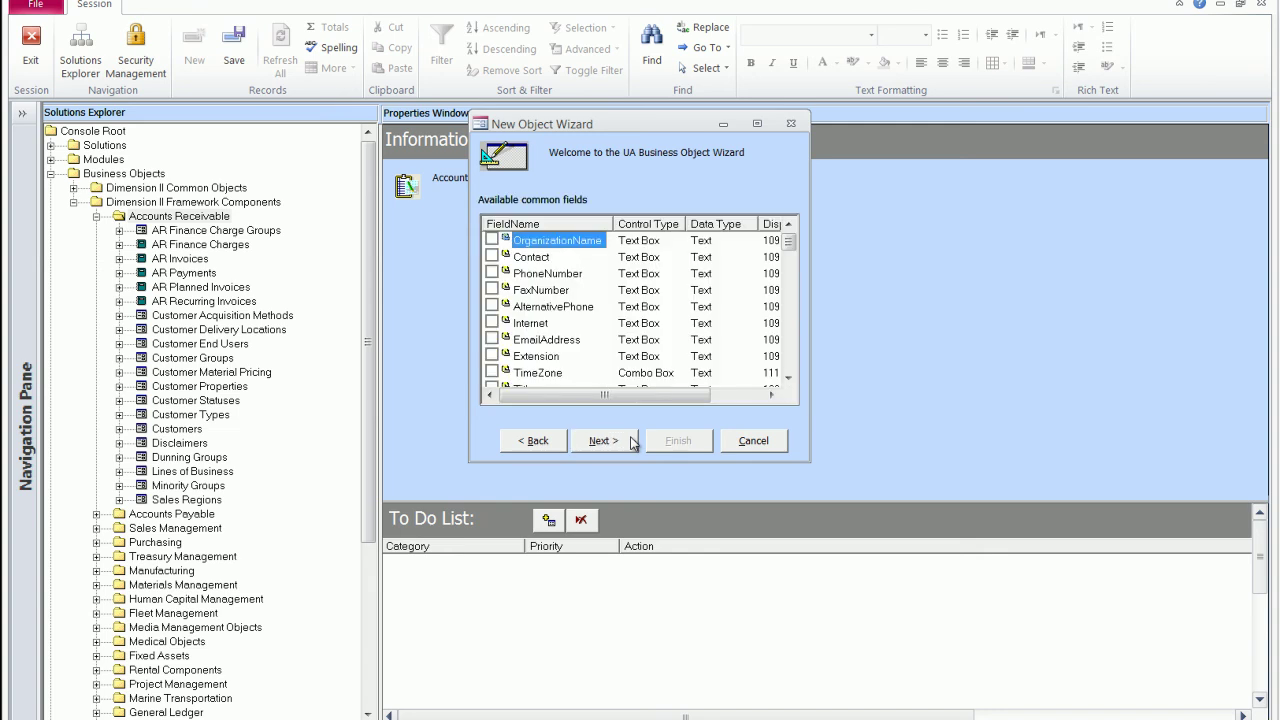
pyautogui.click(633, 443)
pyautogui.click(633, 443)
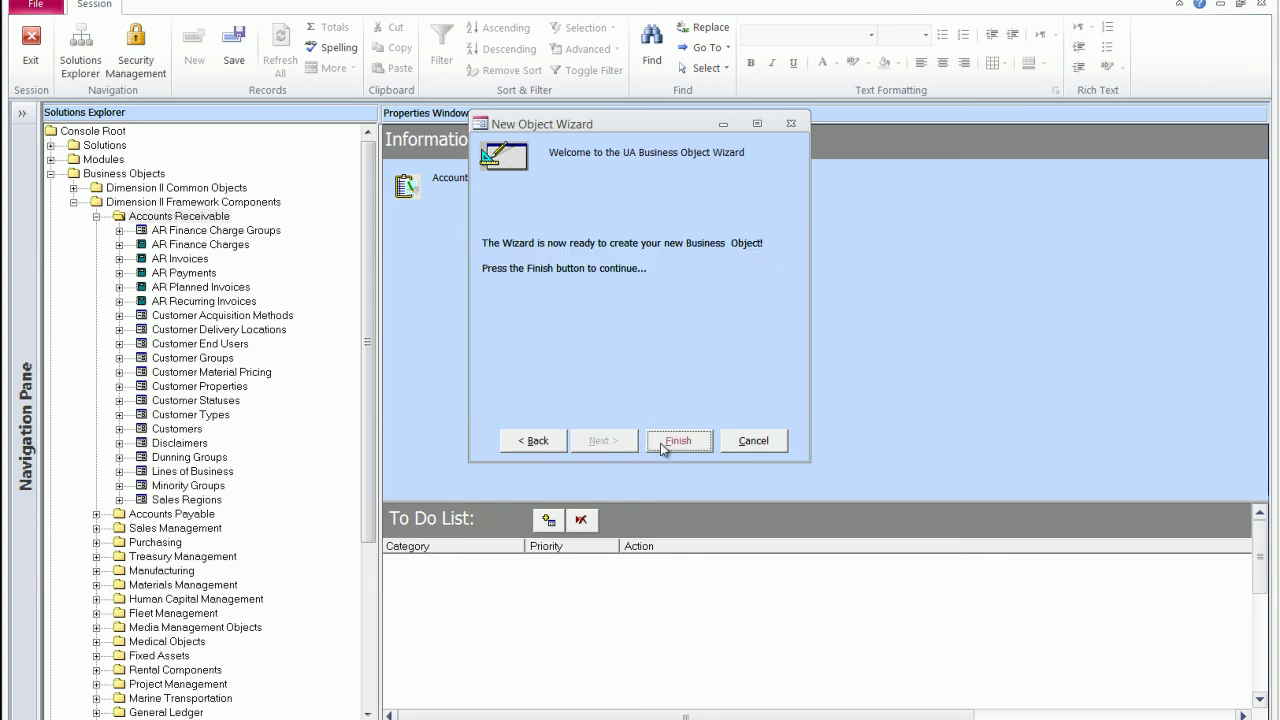
pyautogui.click(663, 442)
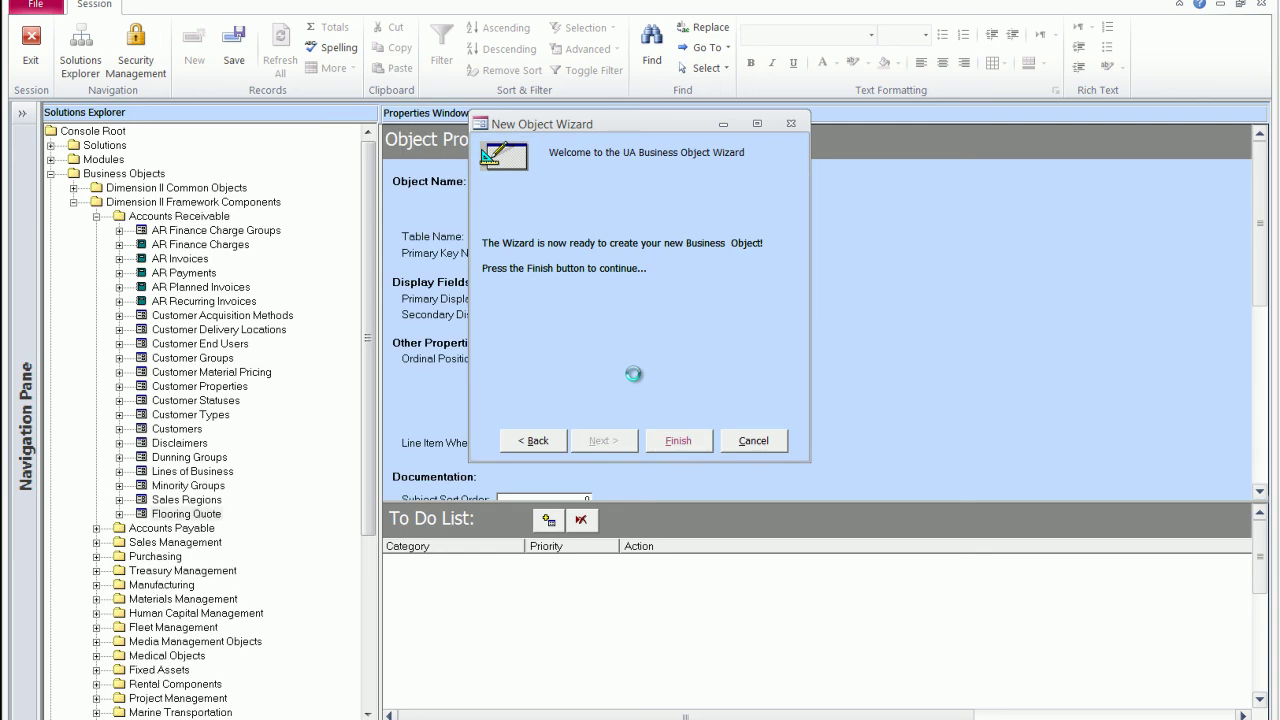
# - Set the sidebar description of the FlooringQuote field in Flooring Quote's Basic Information tab to "By Description"
pyautogui.click(186, 515)
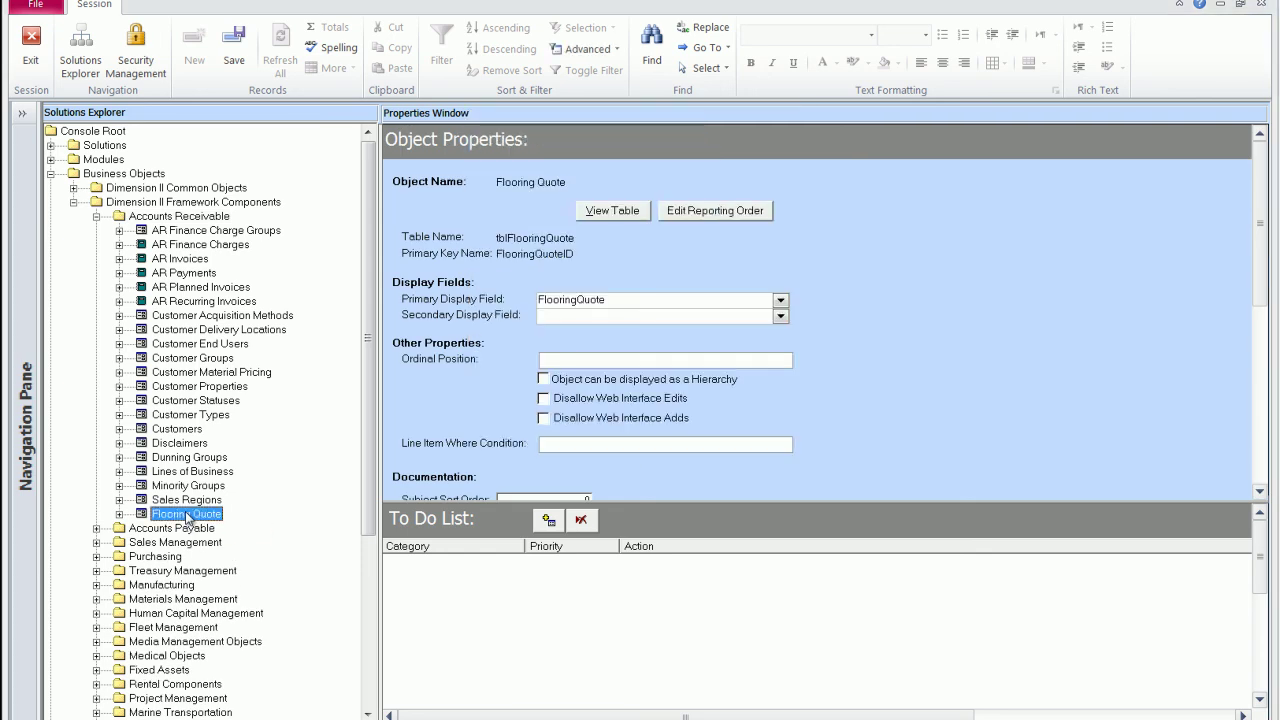
pyautogui.click(119, 514)
pyautogui.click(142, 528)
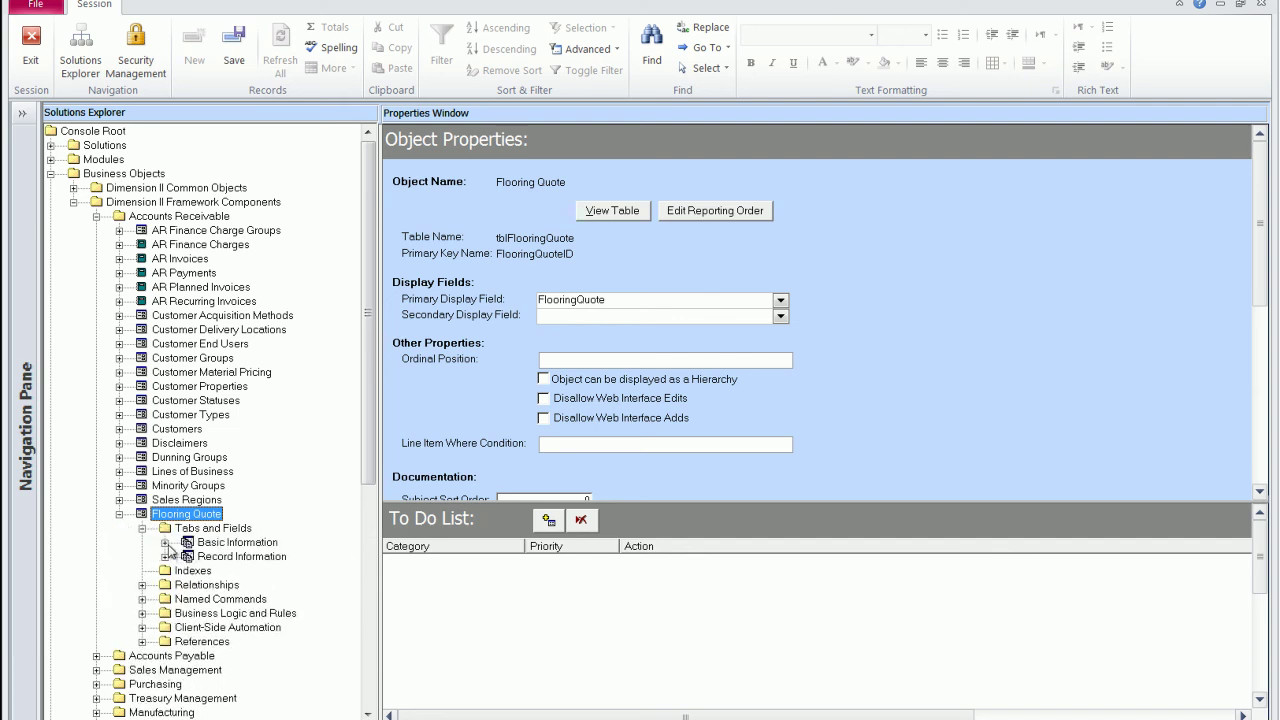
pyautogui.click(165, 542)
pyautogui.click(268, 556)
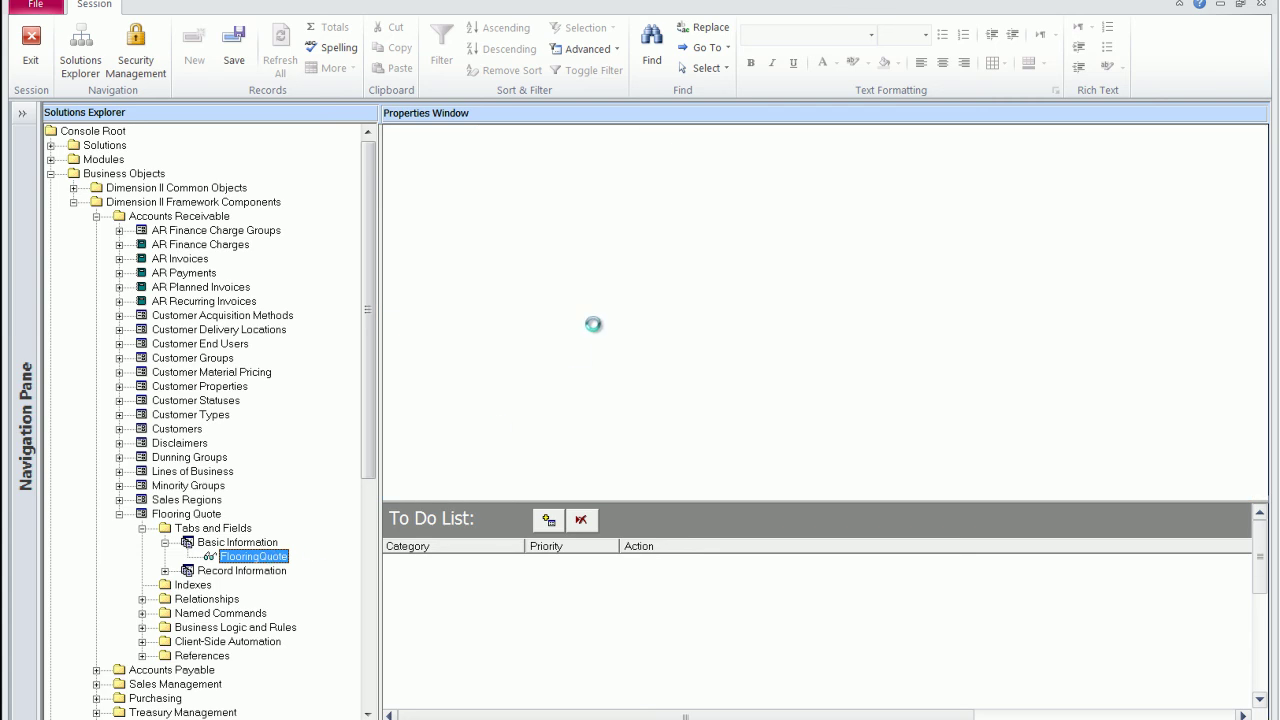
pyautogui.doubleClick(631, 234)
pyautogui.write('Description')
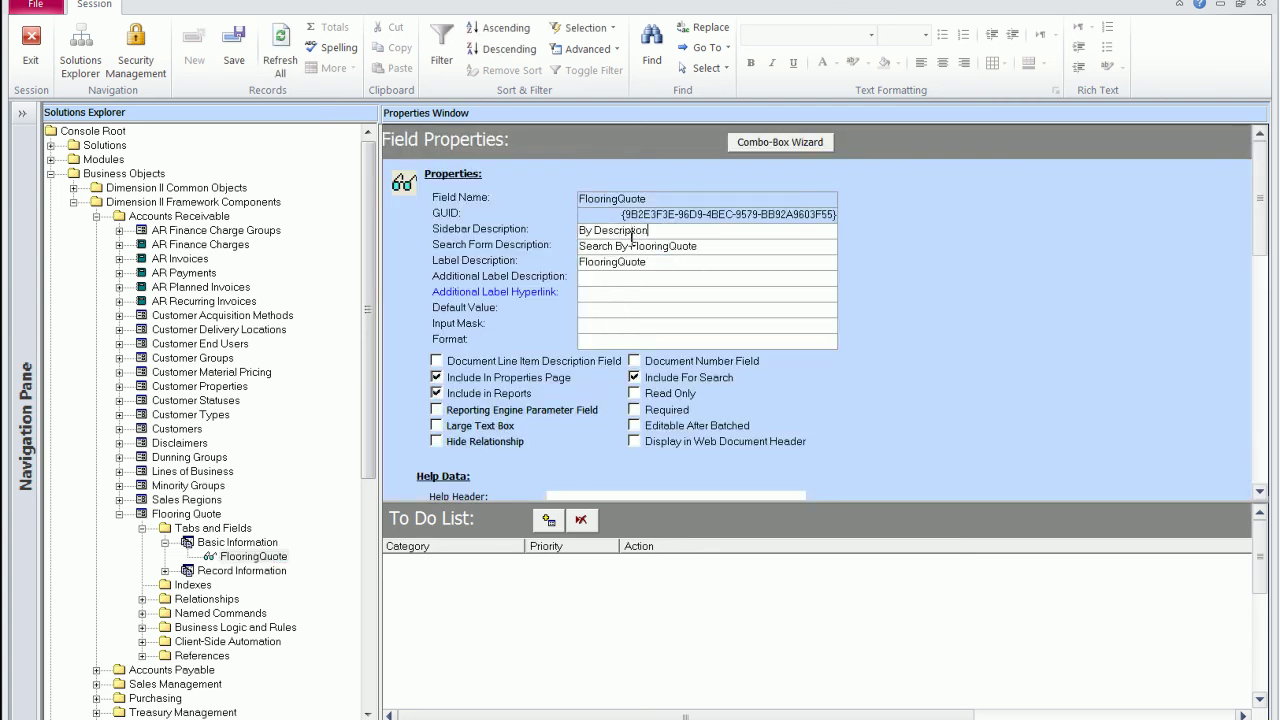
# - Set the FlooringQuote field's search form description to "Search By Description" and its label description to "Description"
pyautogui.doubleClick(617, 230)
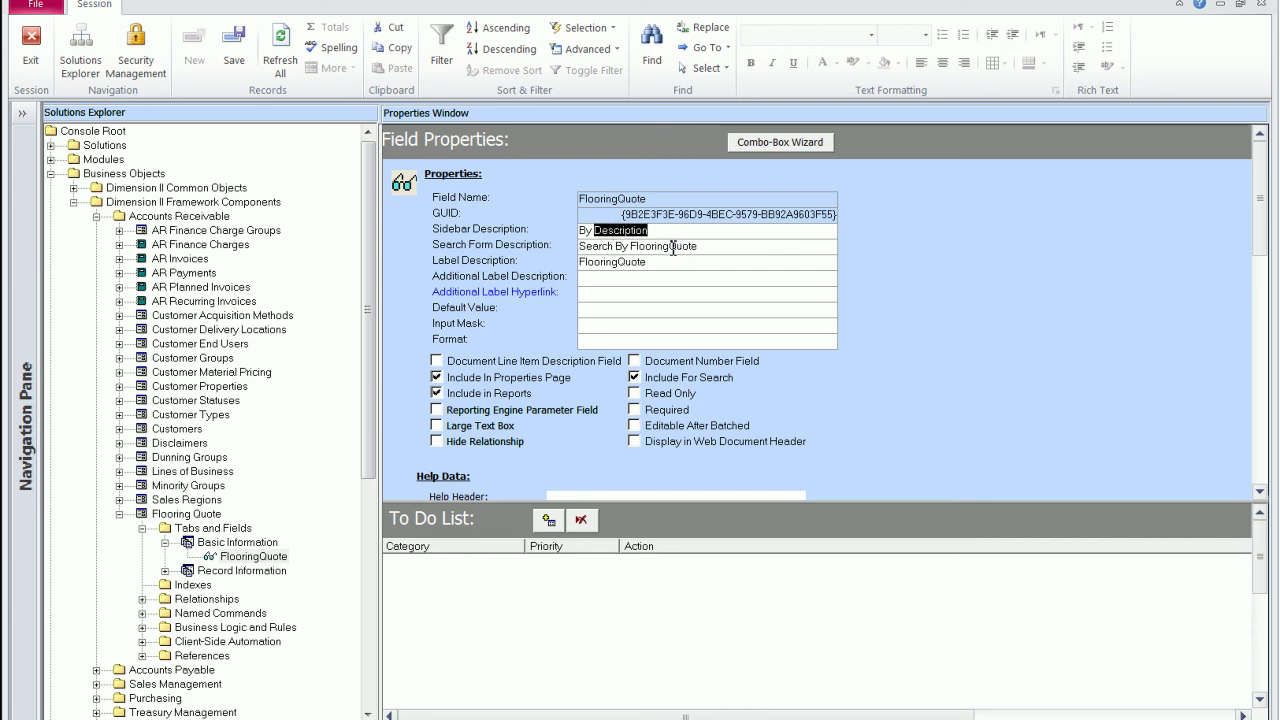
pyautogui.hotkey('ctrl', 'c')
pyautogui.doubleClick(673, 247)
pyautogui.hotkey('ctrl', 'v')
pyautogui.press('Tab')
pyautogui.hotkey('ctrl', 'v')
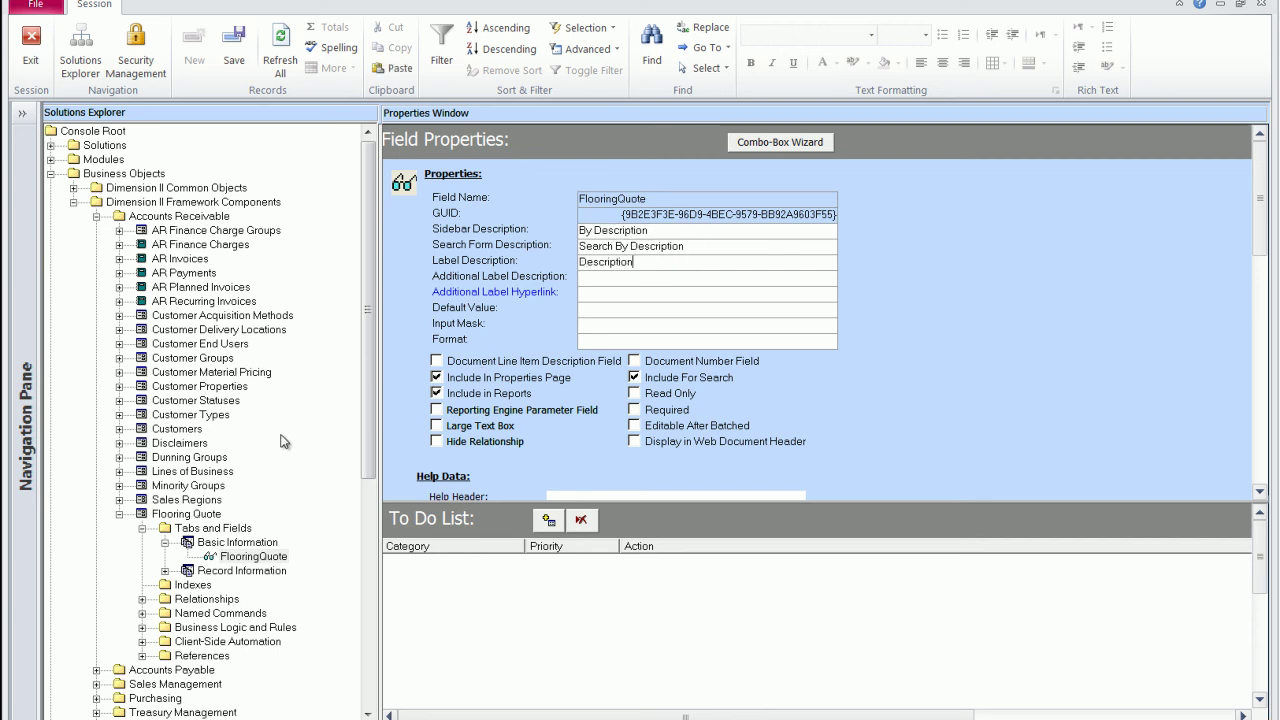
# - Add a link field to the Customers business object on the Basic Information tab, keeping the Field Wizard open for more fields
pyautogui.click(216, 544)
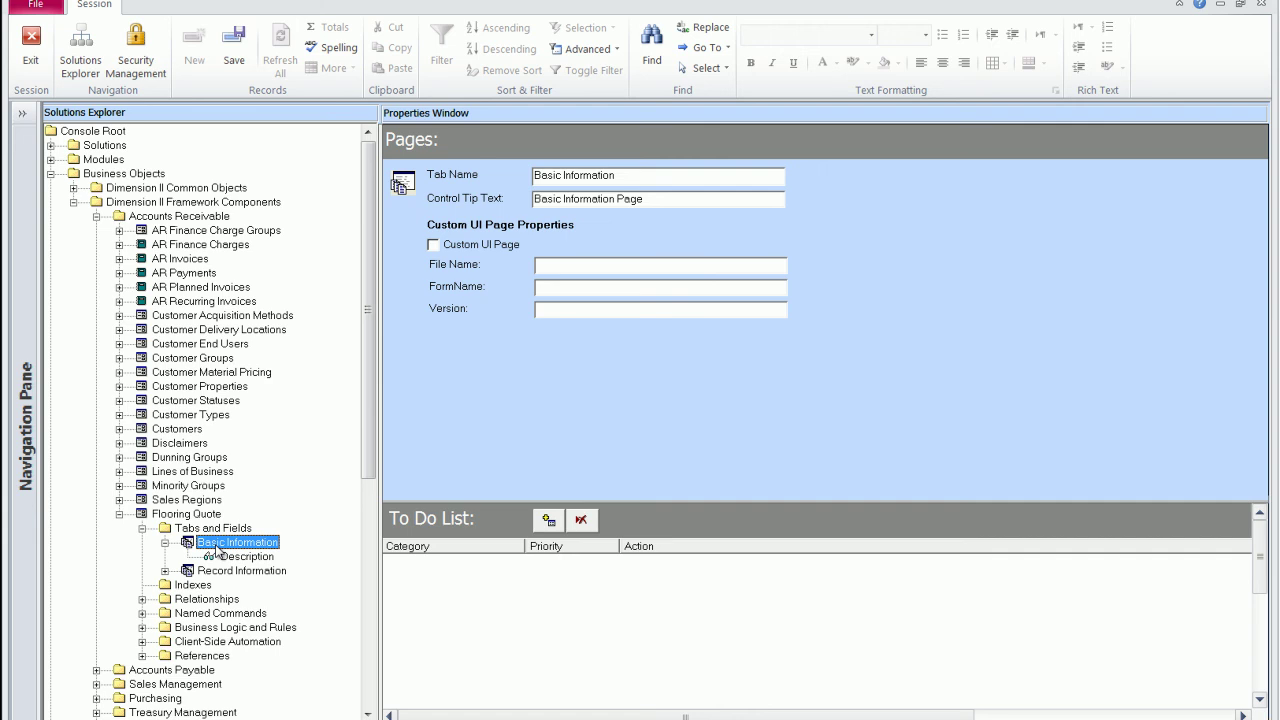
pyautogui.rightClick(216, 548)
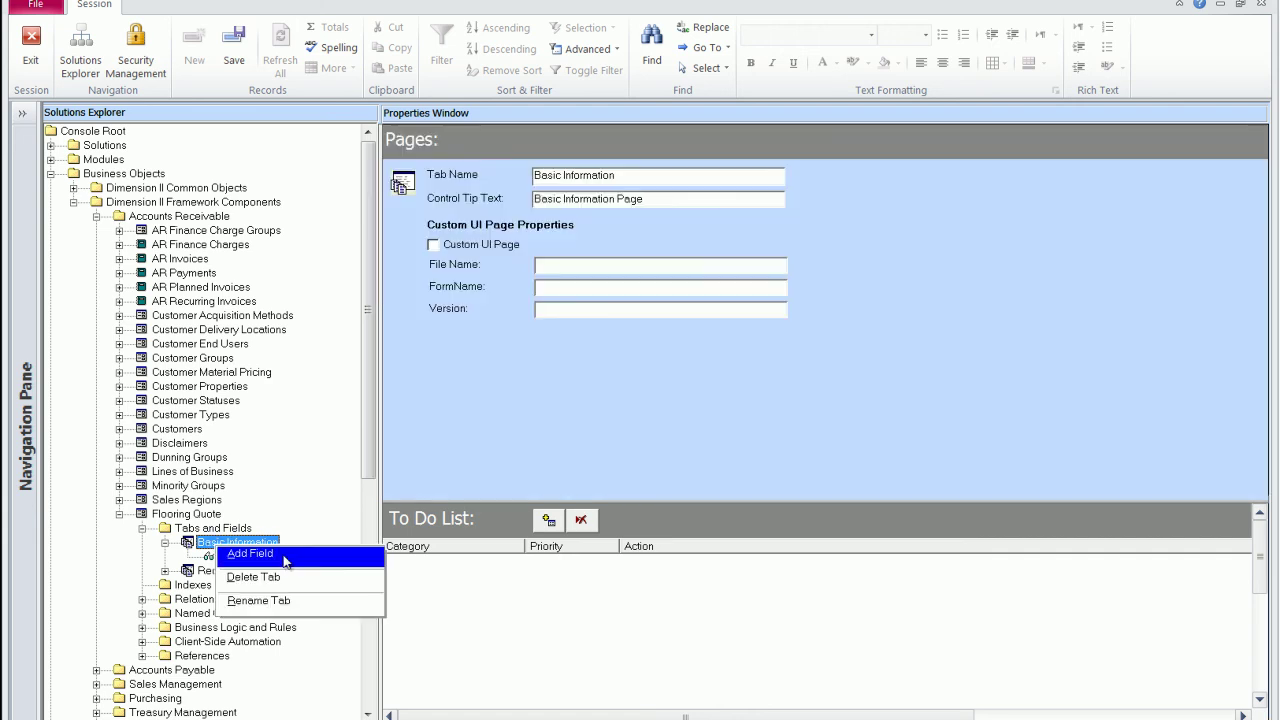
pyautogui.click(286, 558)
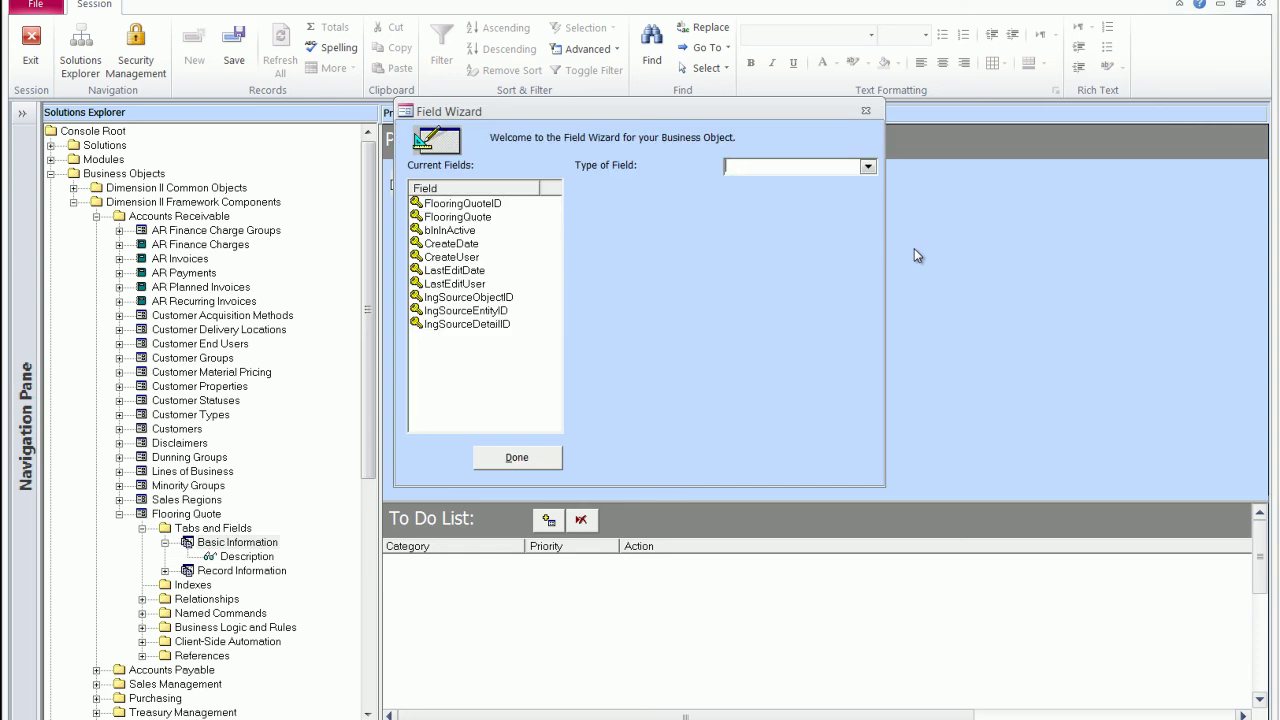
pyautogui.click(867, 166)
pyautogui.click(784, 195)
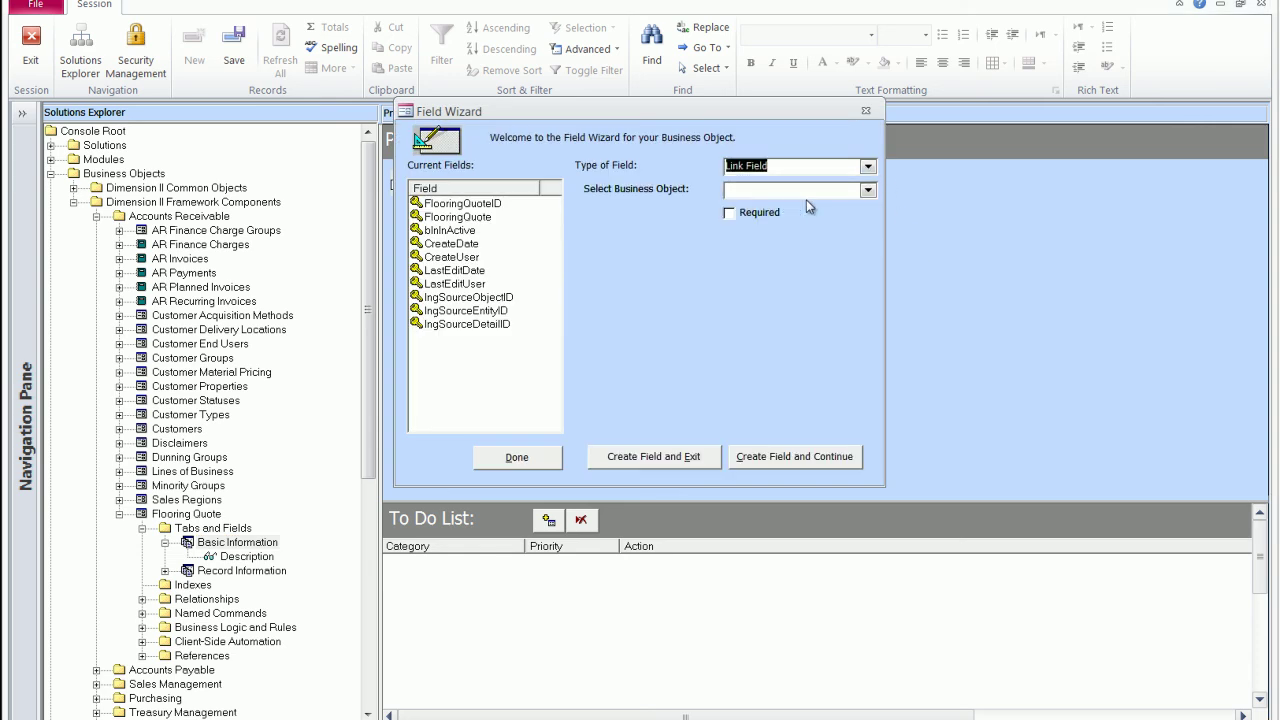
pyautogui.click(856, 190)
pyautogui.write('customers')
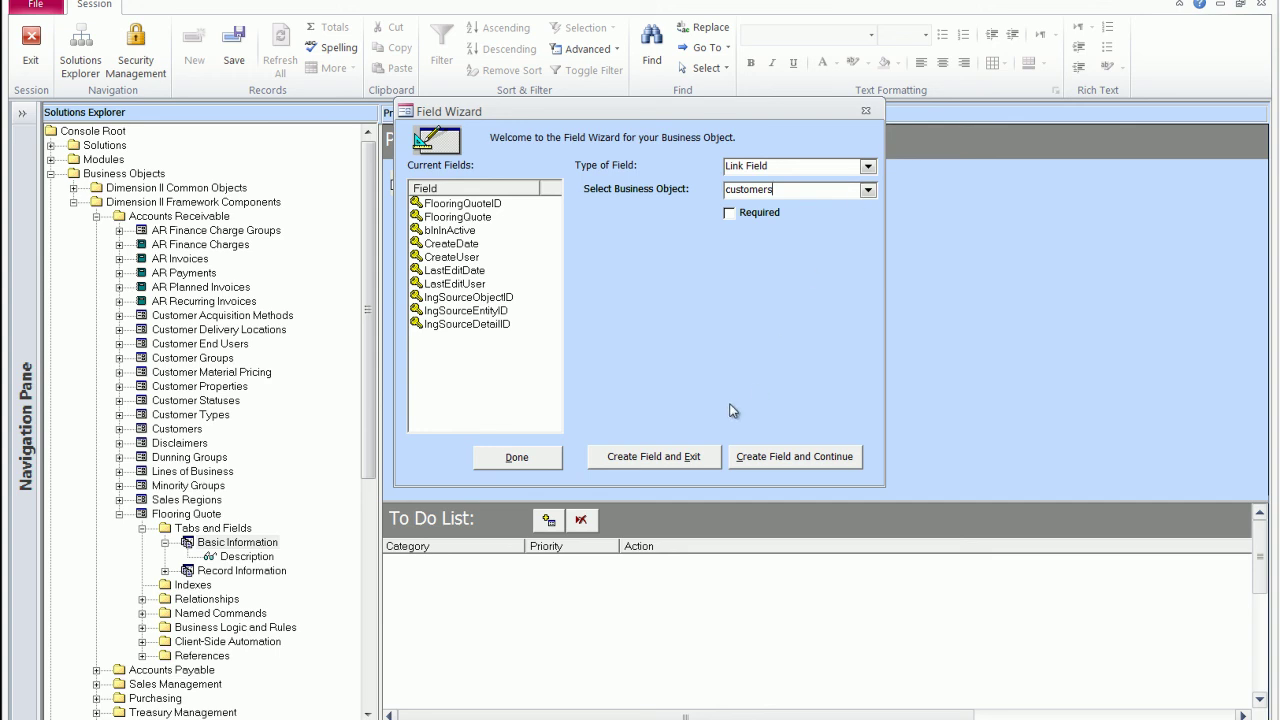
pyautogui.click(830, 464)
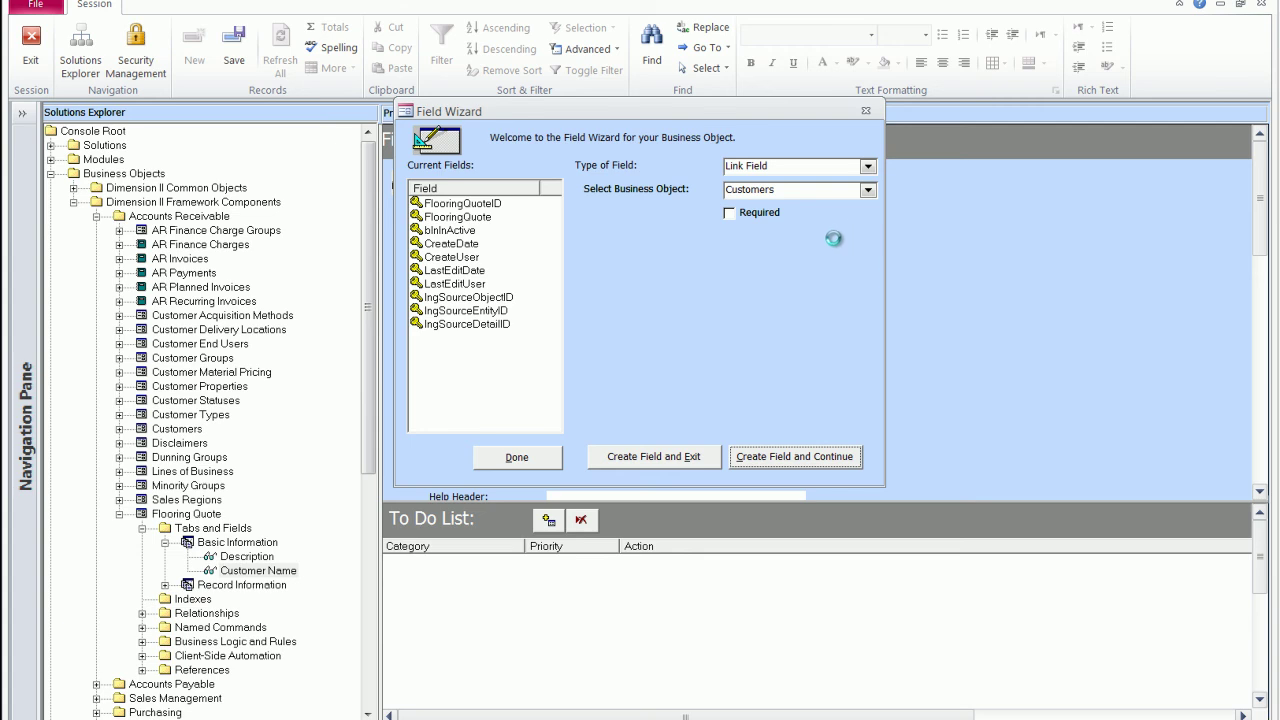
# - Create a data field named Install Amount with the Currency data type and continue in the Field Wizard
pyautogui.click(869, 169)
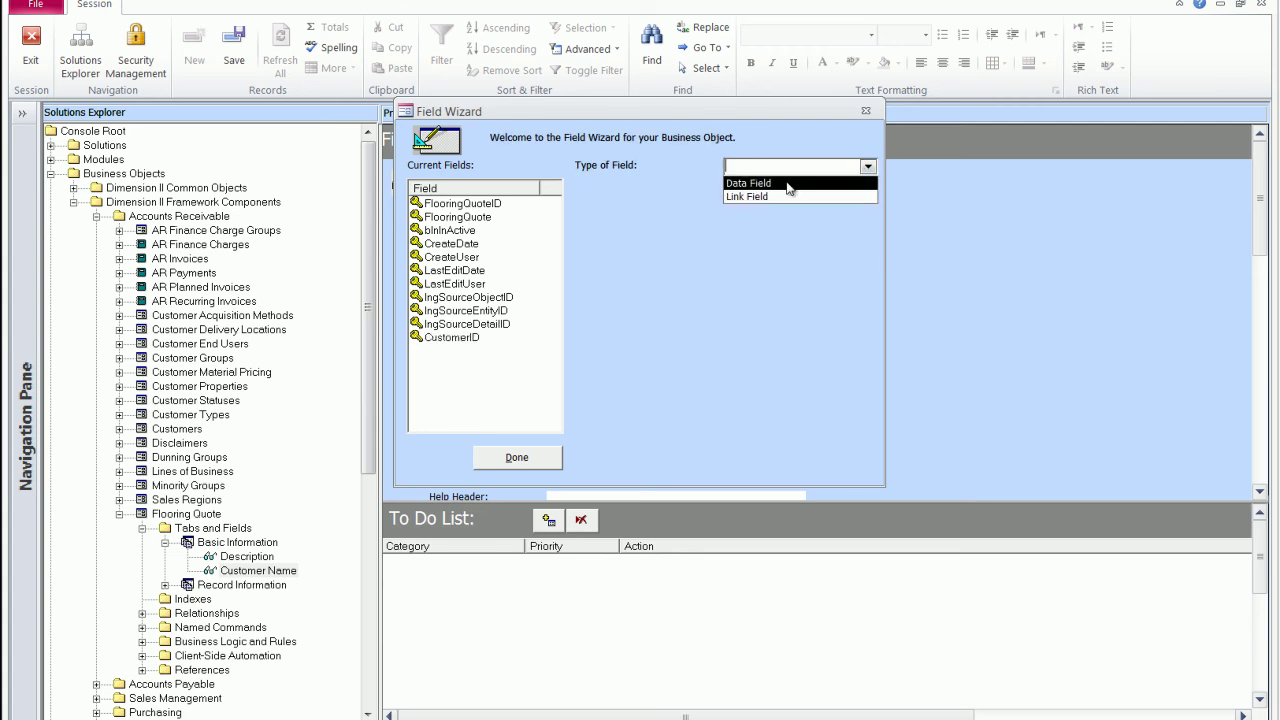
pyautogui.click(787, 181)
pyautogui.click(670, 210)
pyautogui.write('Install Amount')
pyautogui.click(869, 214)
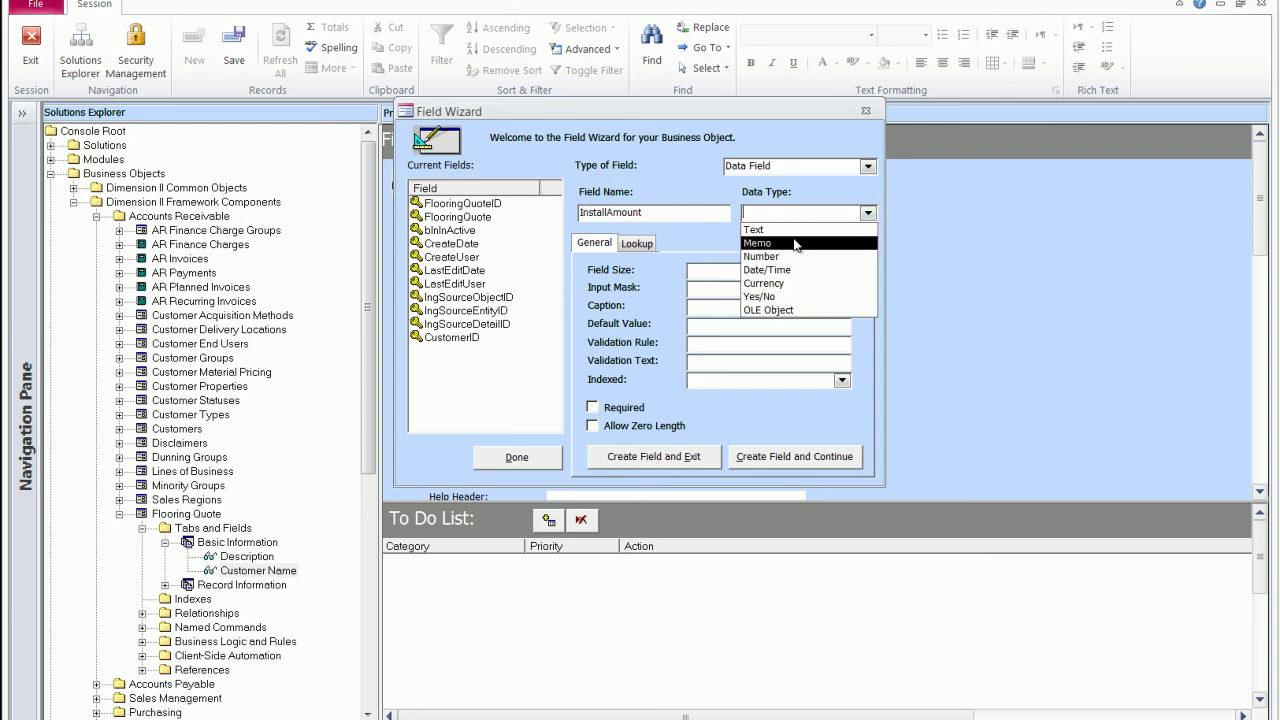
pyautogui.click(790, 283)
pyautogui.click(810, 460)
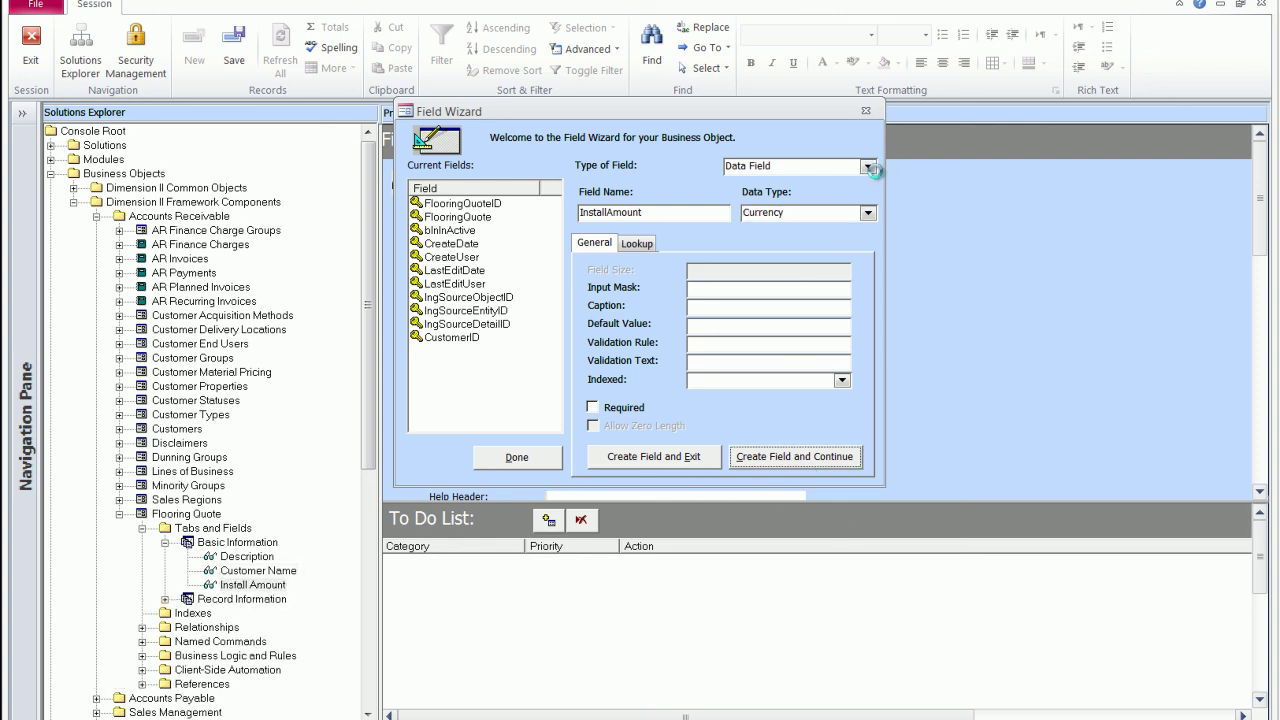
# - Create a data field named Material Amount with the Currency data type and continue in the Field Wizard
pyautogui.click(870, 168)
pyautogui.click(797, 185)
pyautogui.click(689, 214)
pyautogui.write('Material Amount')
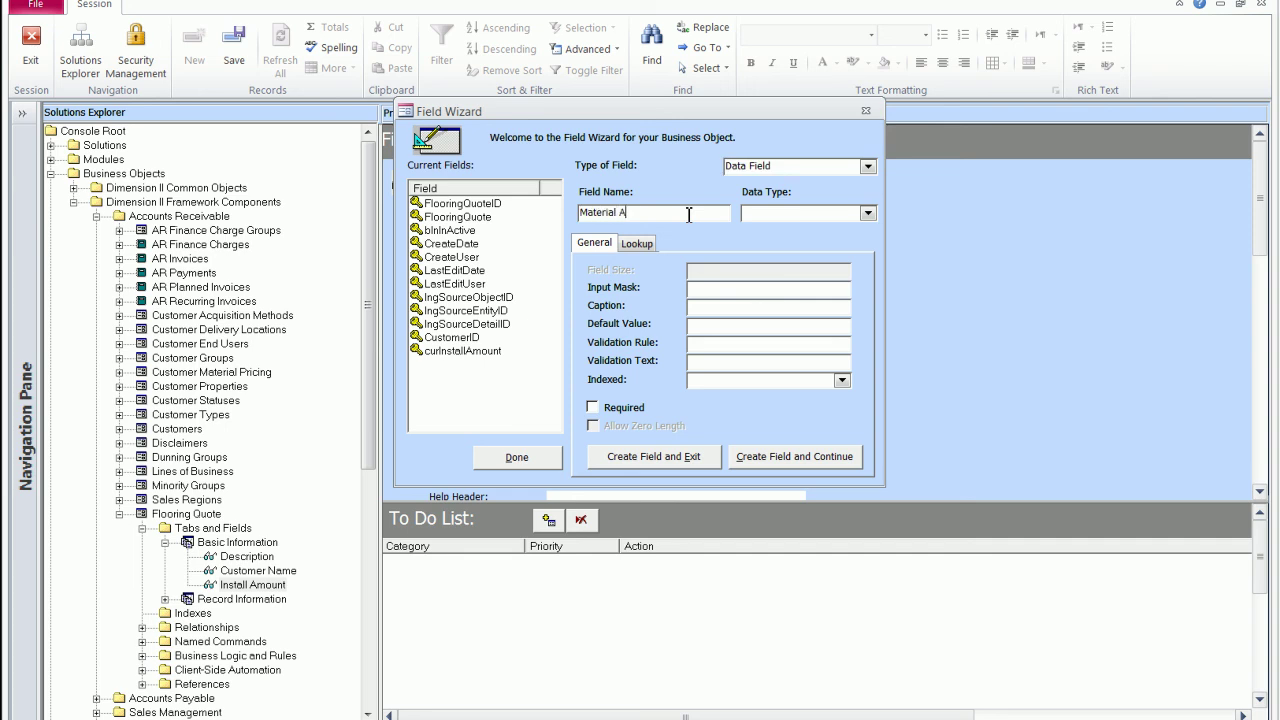
pyautogui.click(868, 213)
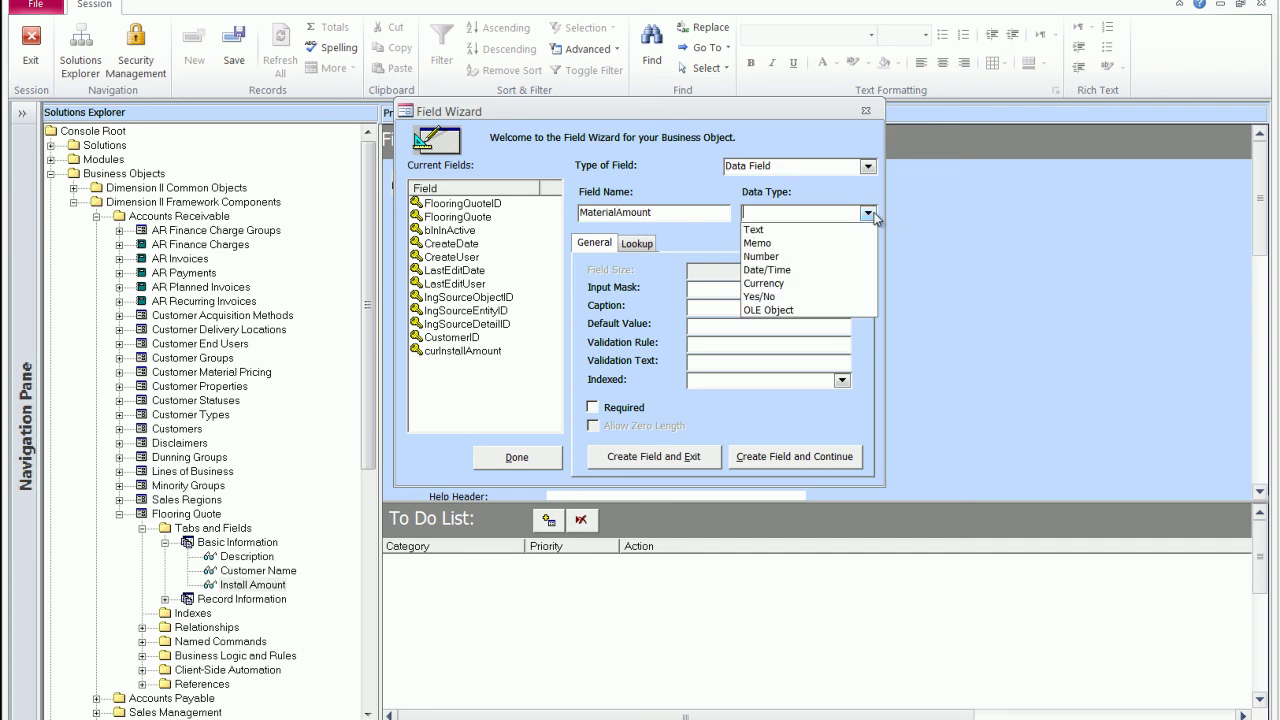
pyautogui.click(770, 284)
pyautogui.click(815, 455)
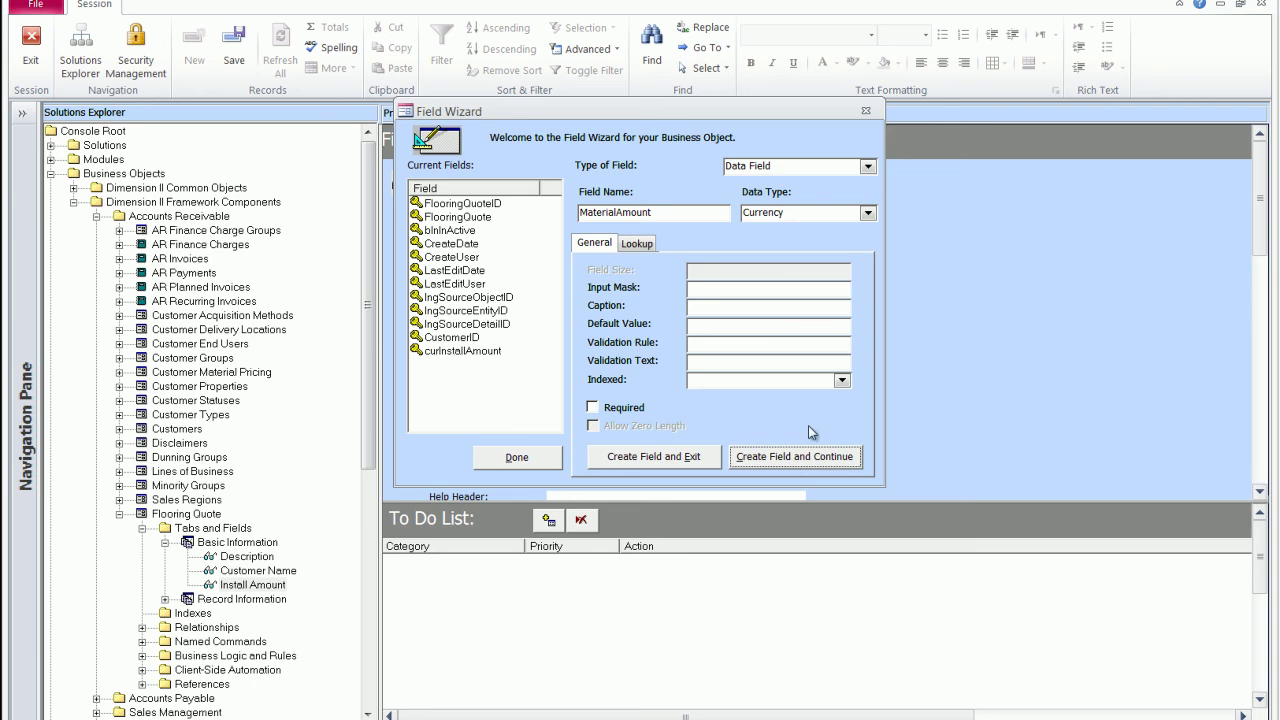
# - Create a Date/Time data field named Date Requested, exit the Field Wizard, and collapse Flooring Quote's Tabs and Fields folder
pyautogui.click(868, 166)
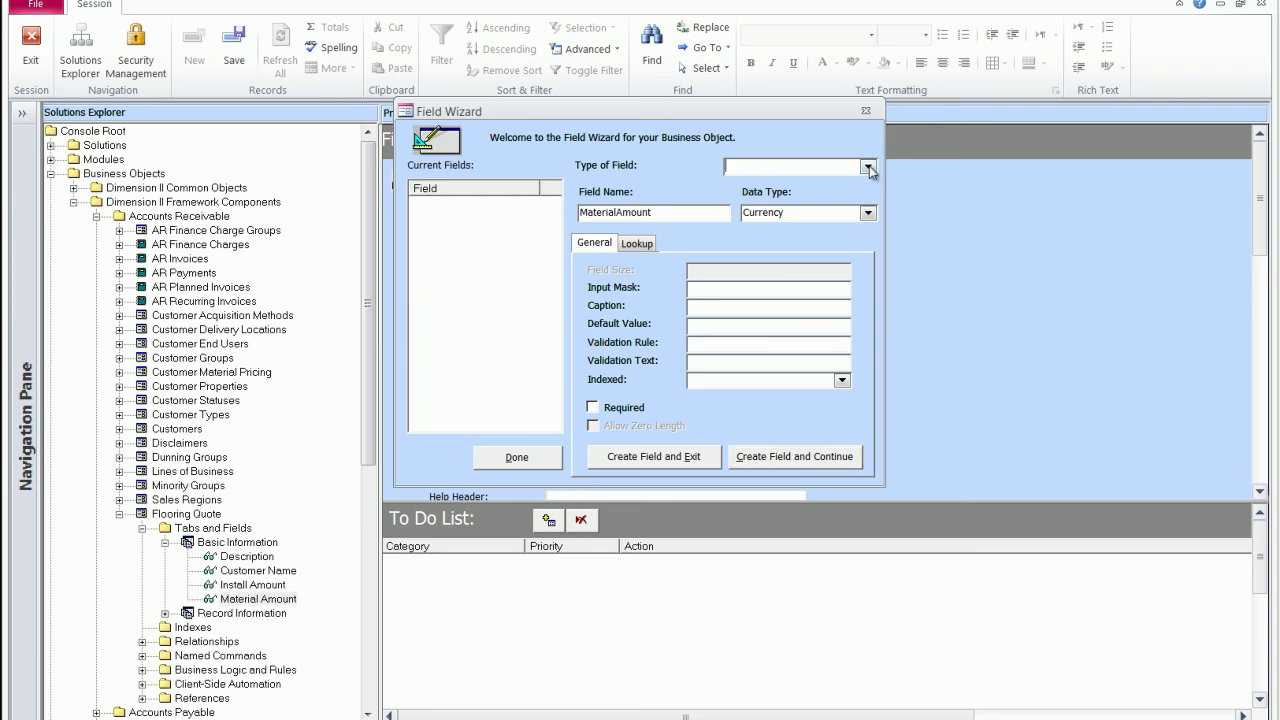
pyautogui.click(790, 181)
pyautogui.click(670, 216)
pyautogui.write('Date Requested')
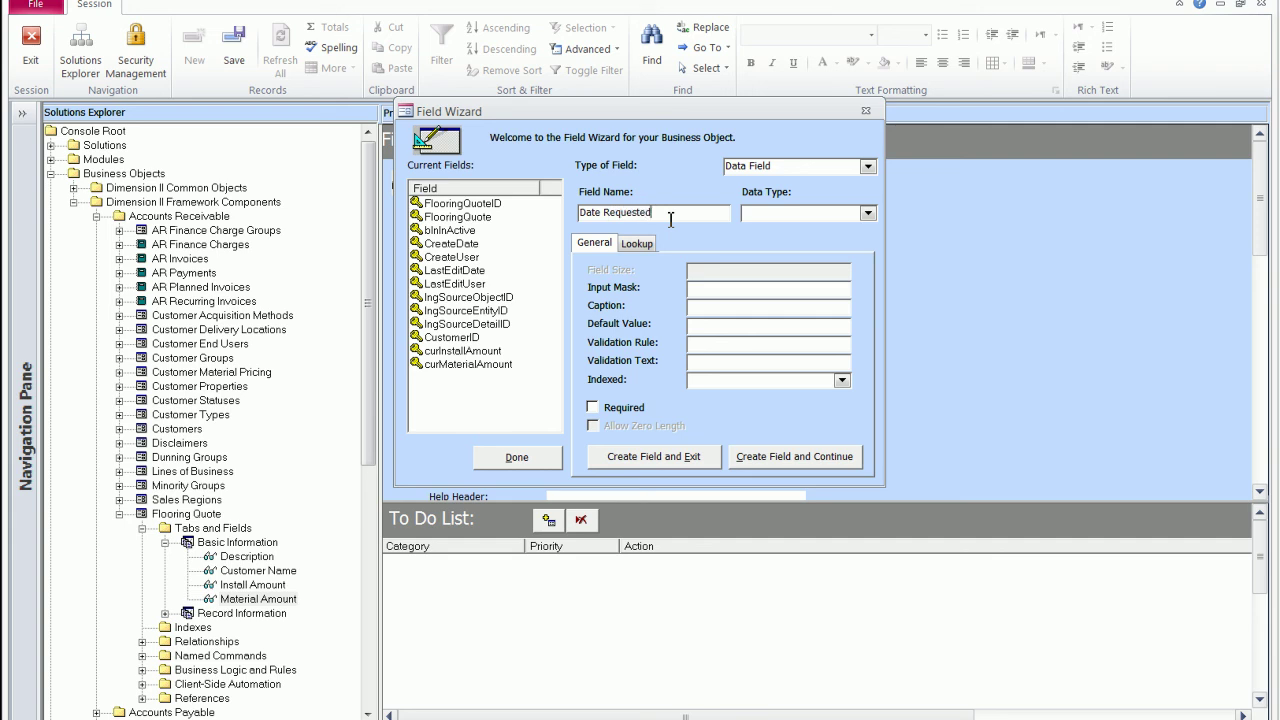
pyautogui.click(868, 213)
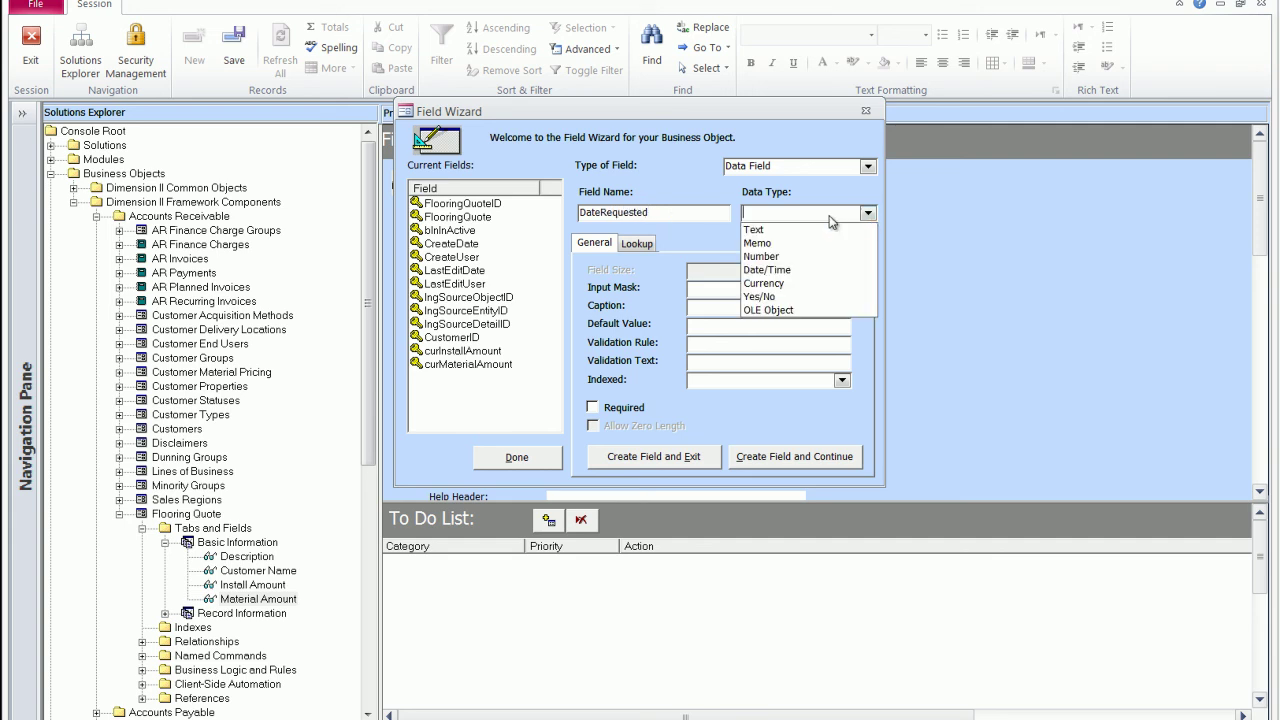
pyautogui.click(778, 270)
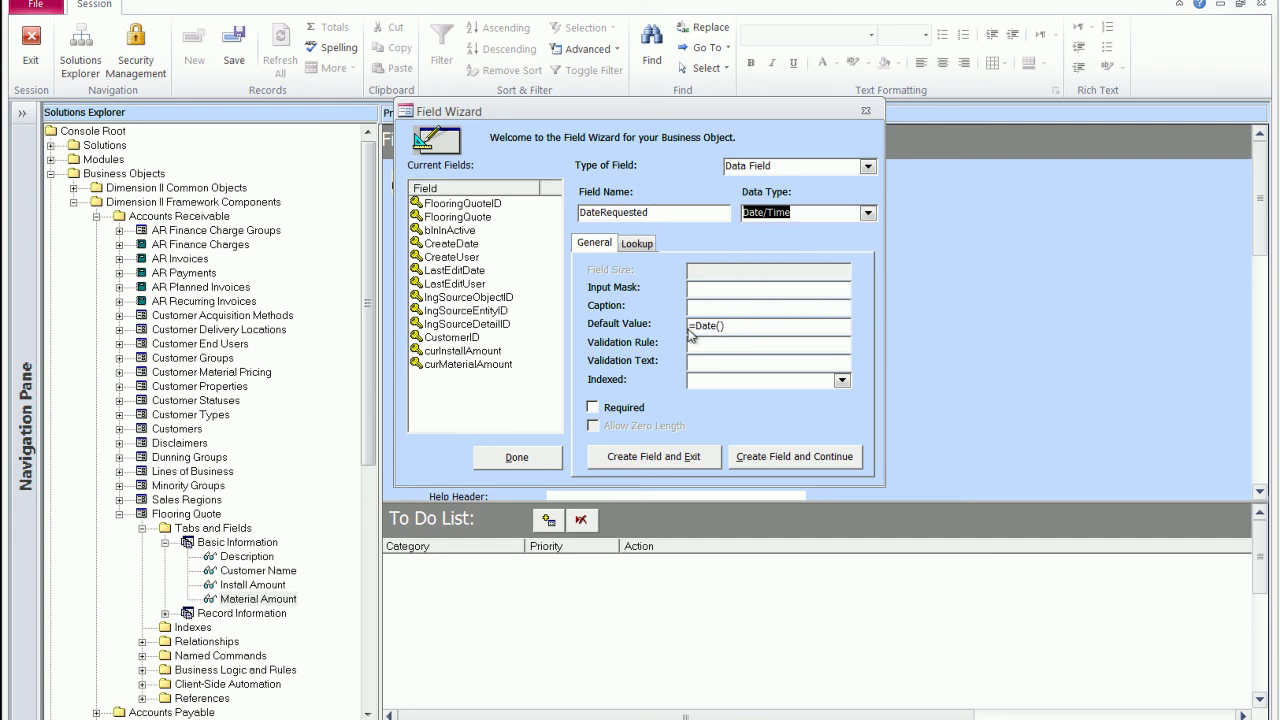
pyautogui.click(682, 466)
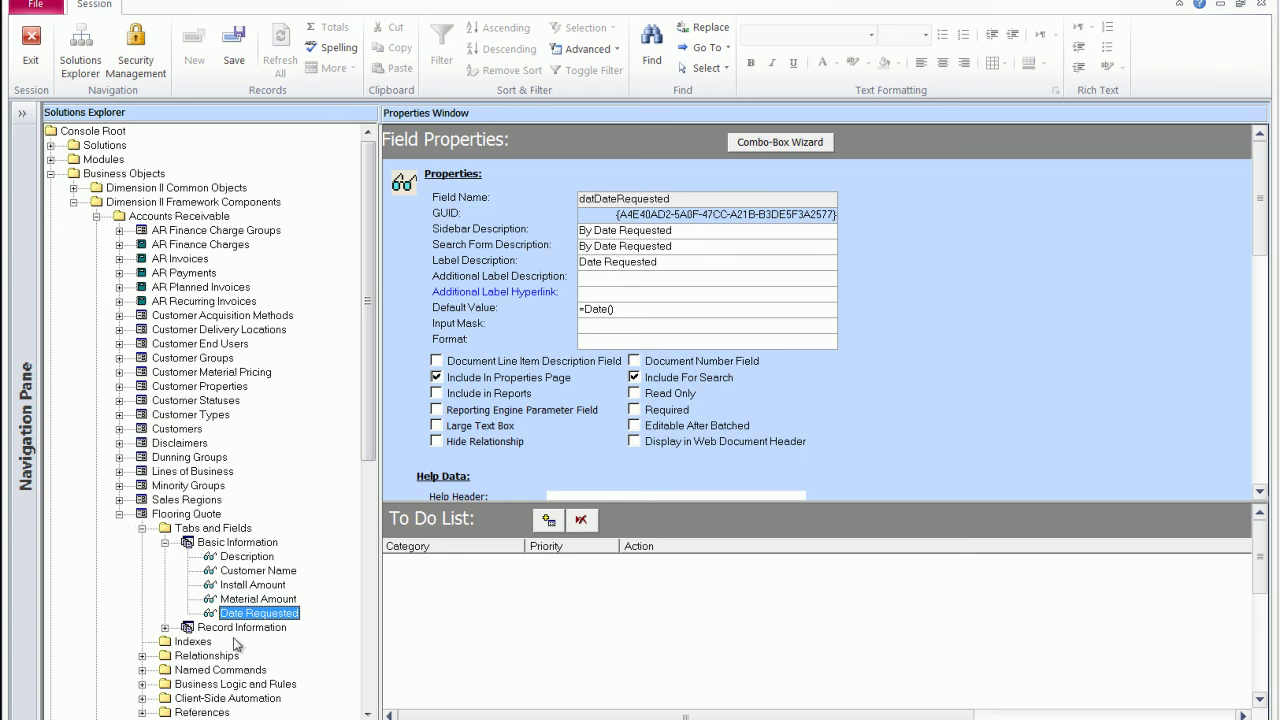
pyautogui.click(143, 529)
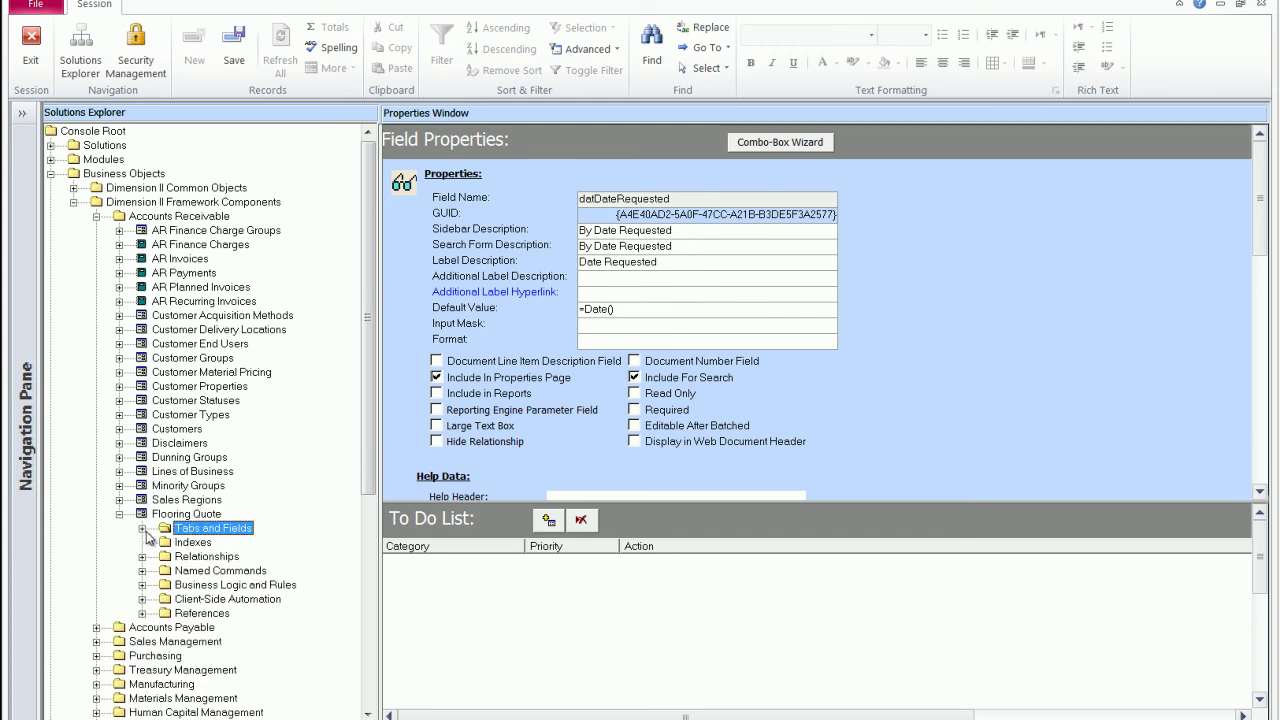